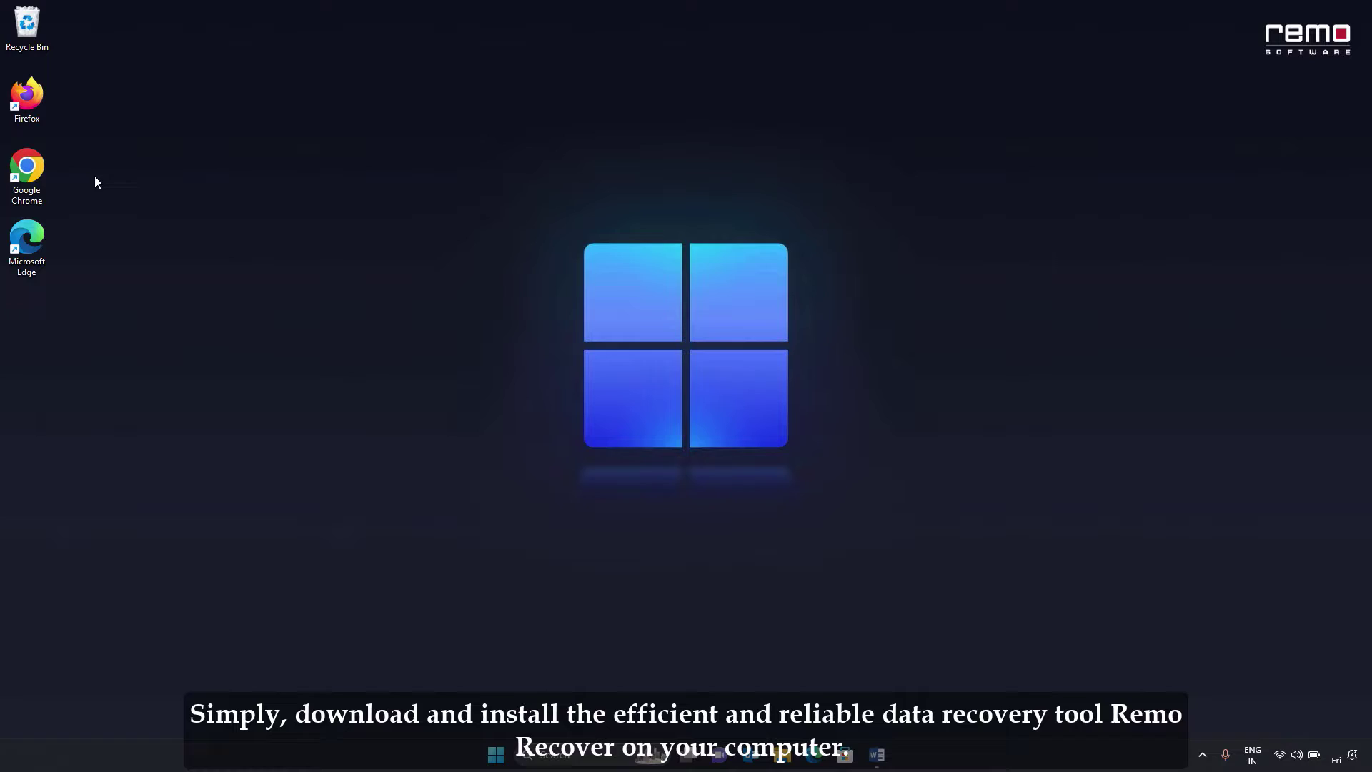
Step: In Chrome, go to remosoftware.com and download the Remo Recover Windows installer
{"action": "double_click", "coordinate": [24, 171]}
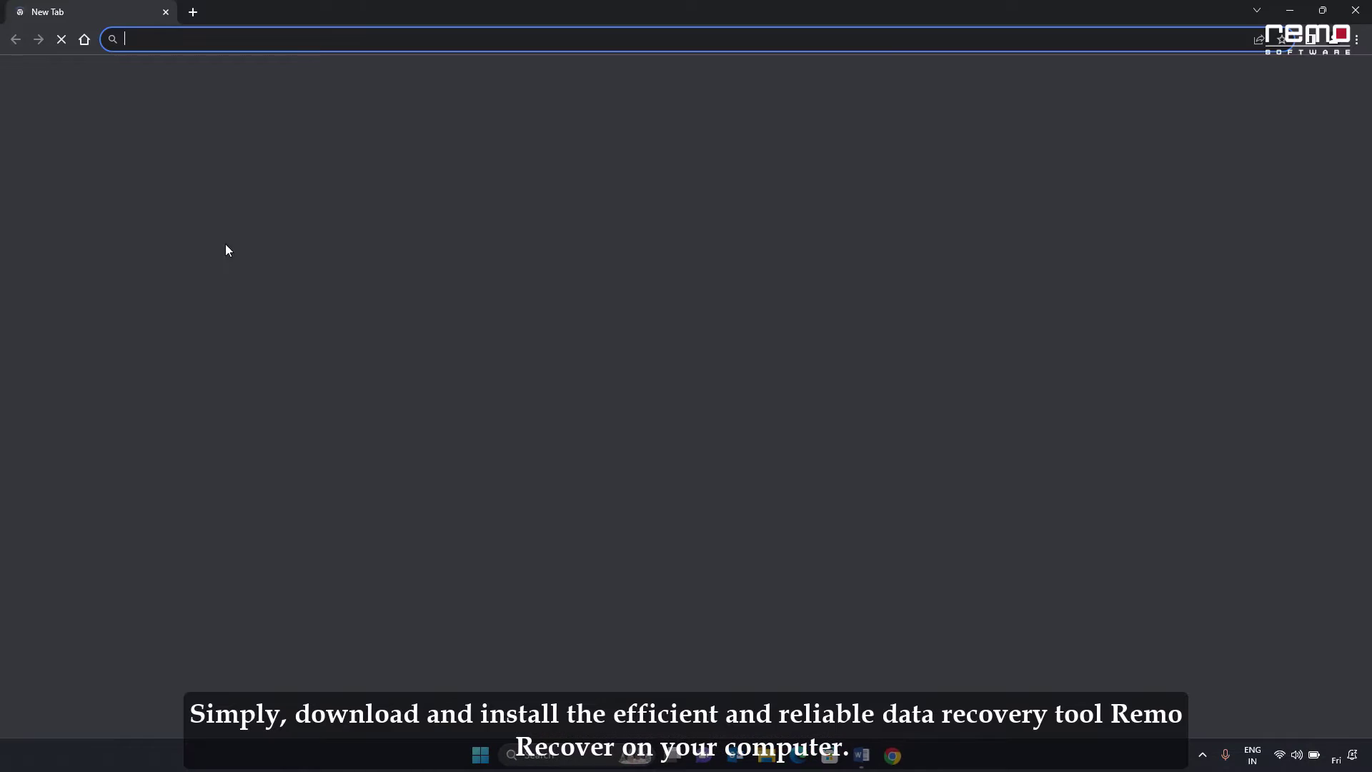
{"action": "left_click", "coordinate": [479, 38]}
{"action": "type", "text": "remosoftware.com"}
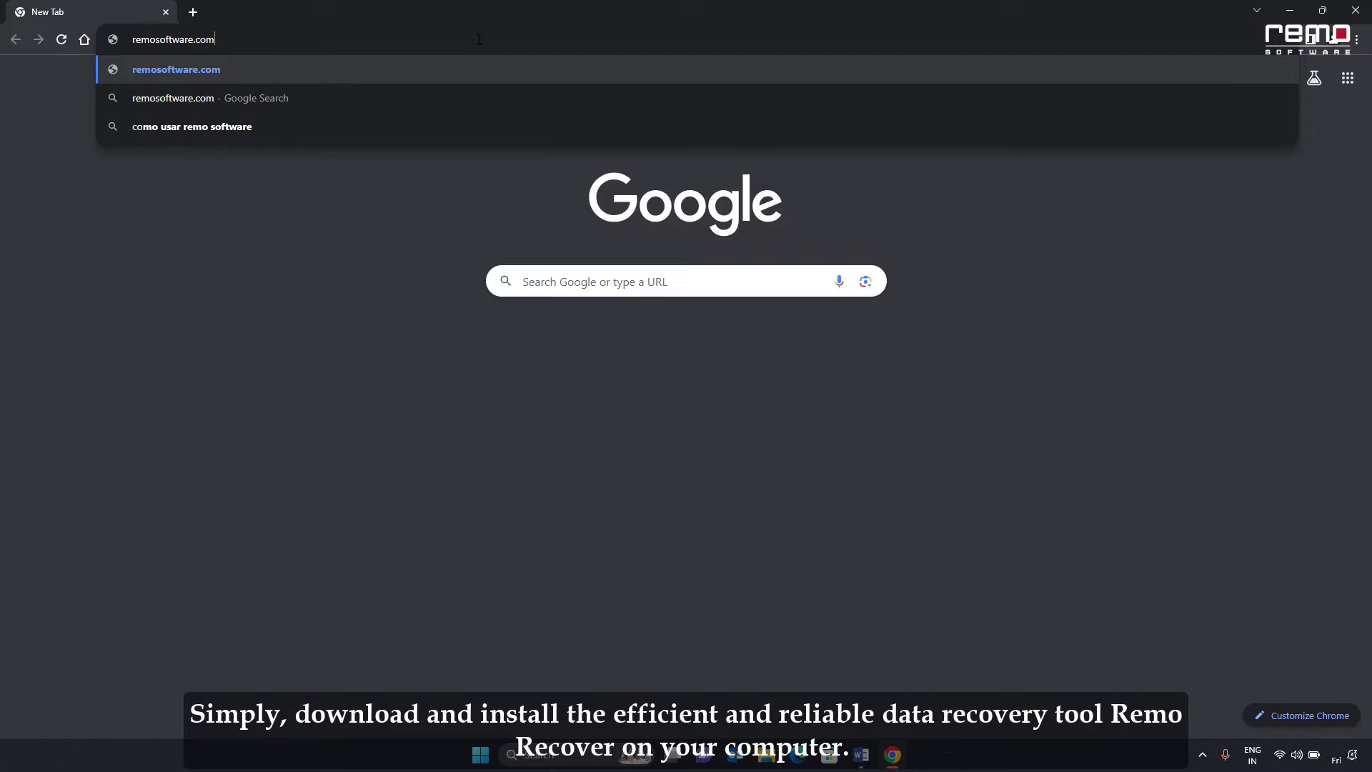
{"action": "key", "text": "Return"}
{"action": "scroll", "coordinate": [563, 211], "scroll_direction": "down", "scroll_amount": 20}
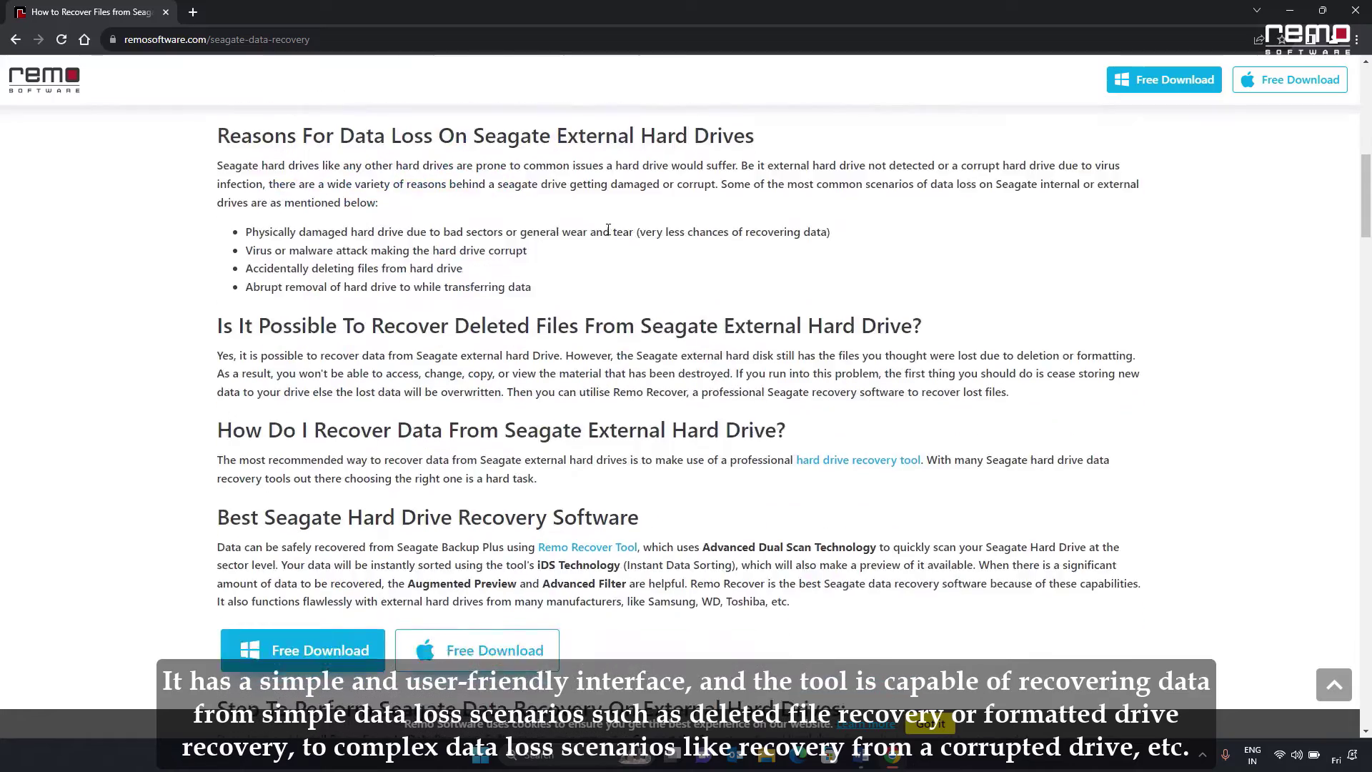
{"action": "scroll", "coordinate": [877, 284], "scroll_direction": "down", "scroll_amount": 20}
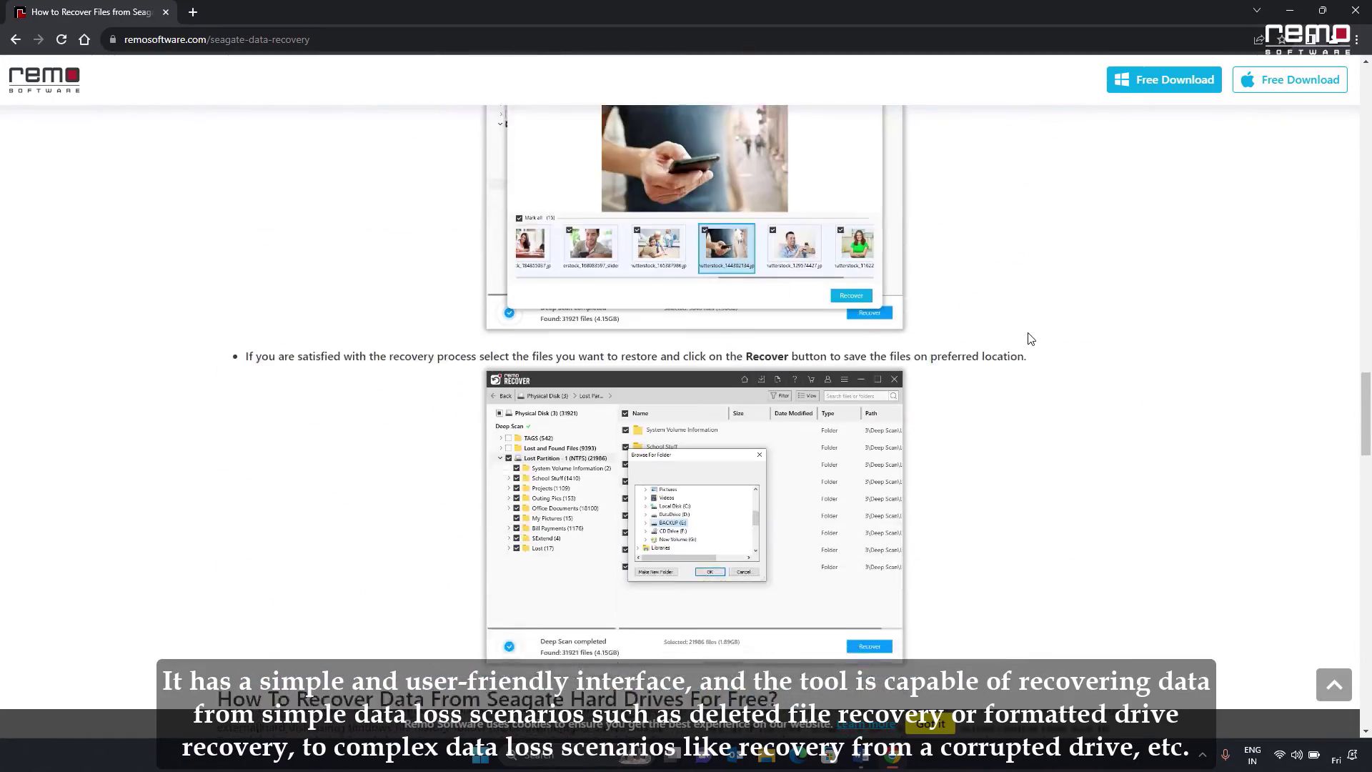
{"action": "left_click", "coordinate": [1180, 84]}
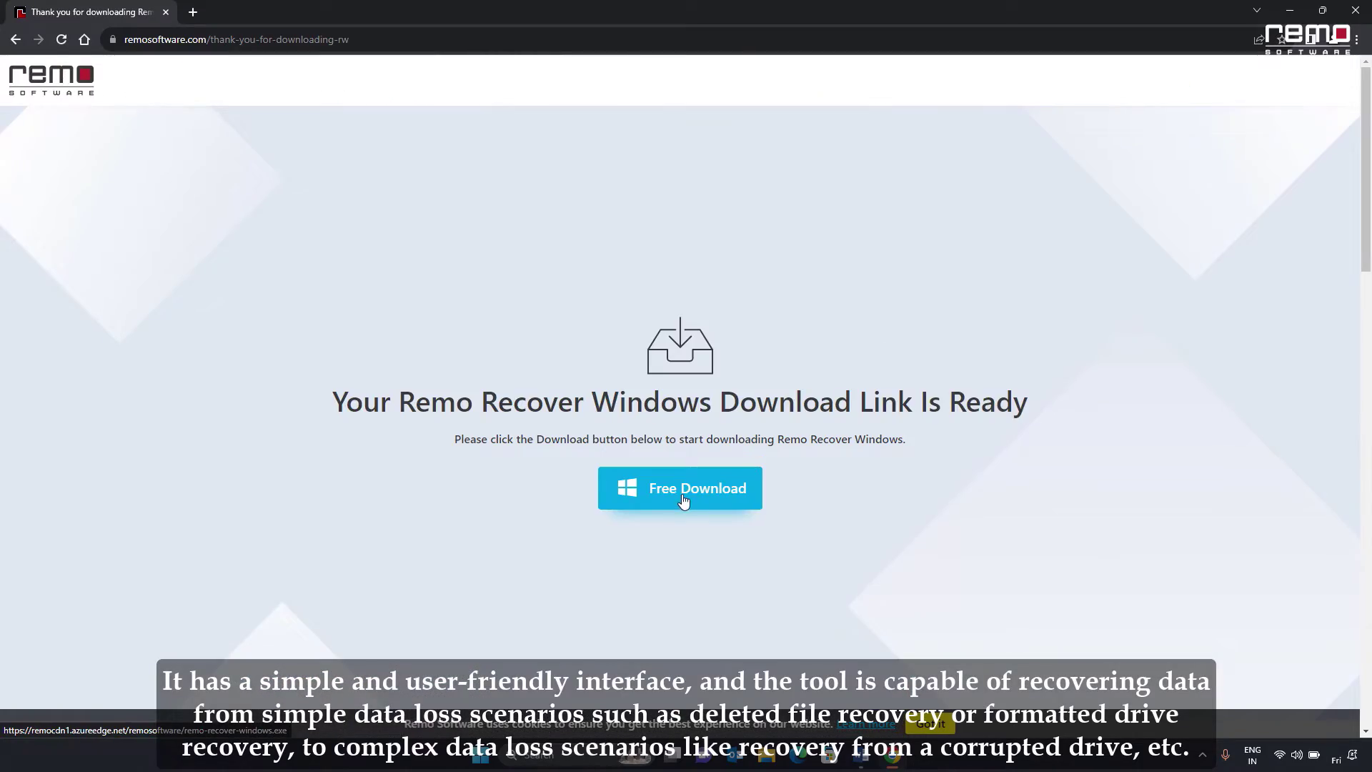
{"action": "left_click", "coordinate": [682, 503]}
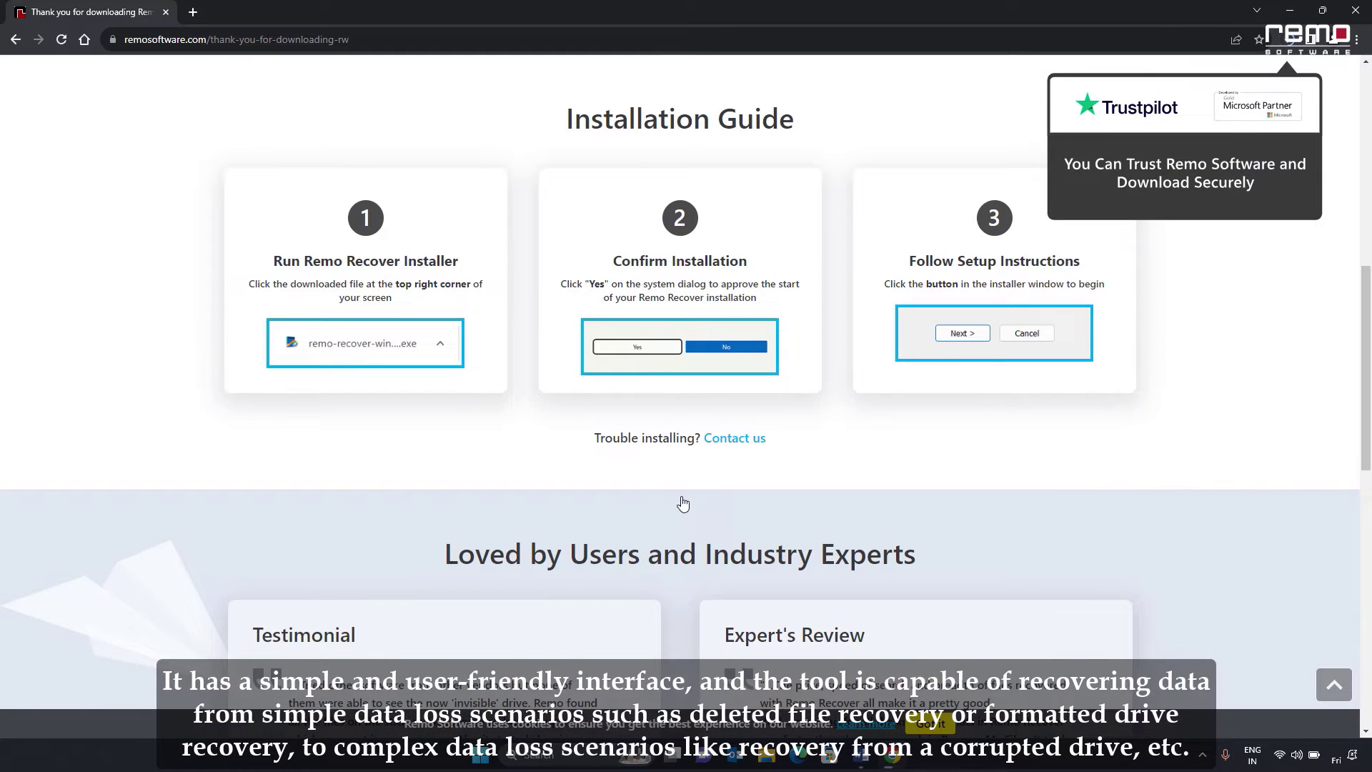
Step: Run the downloaded installer, accept the licence, and finish installing Remo Recover
{"action": "scroll", "coordinate": [684, 503], "scroll_direction": "down", "scroll_amount": 4}
{"action": "left_click", "coordinate": [1179, 78]}
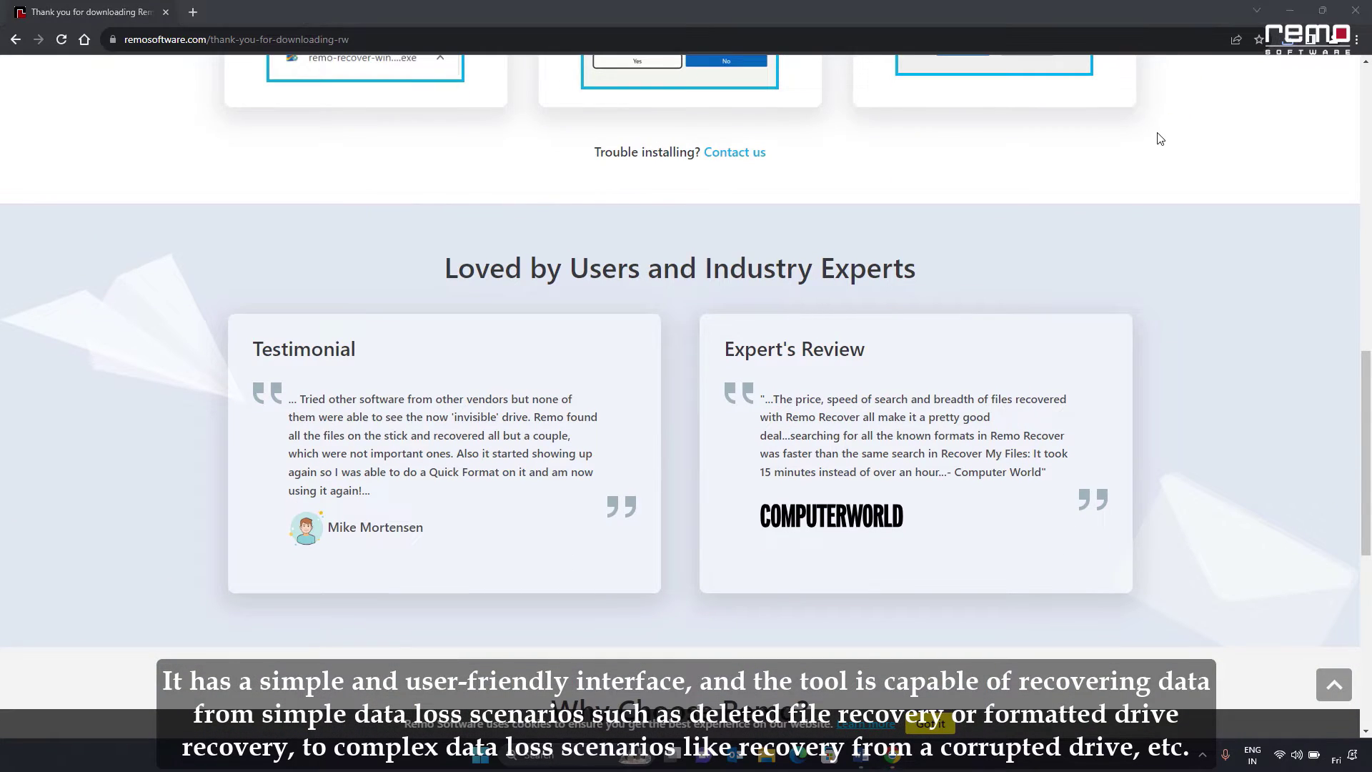
{"action": "left_click", "coordinate": [758, 491]}
{"action": "left_click", "coordinate": [779, 491]}
{"action": "left_click", "coordinate": [783, 491]}
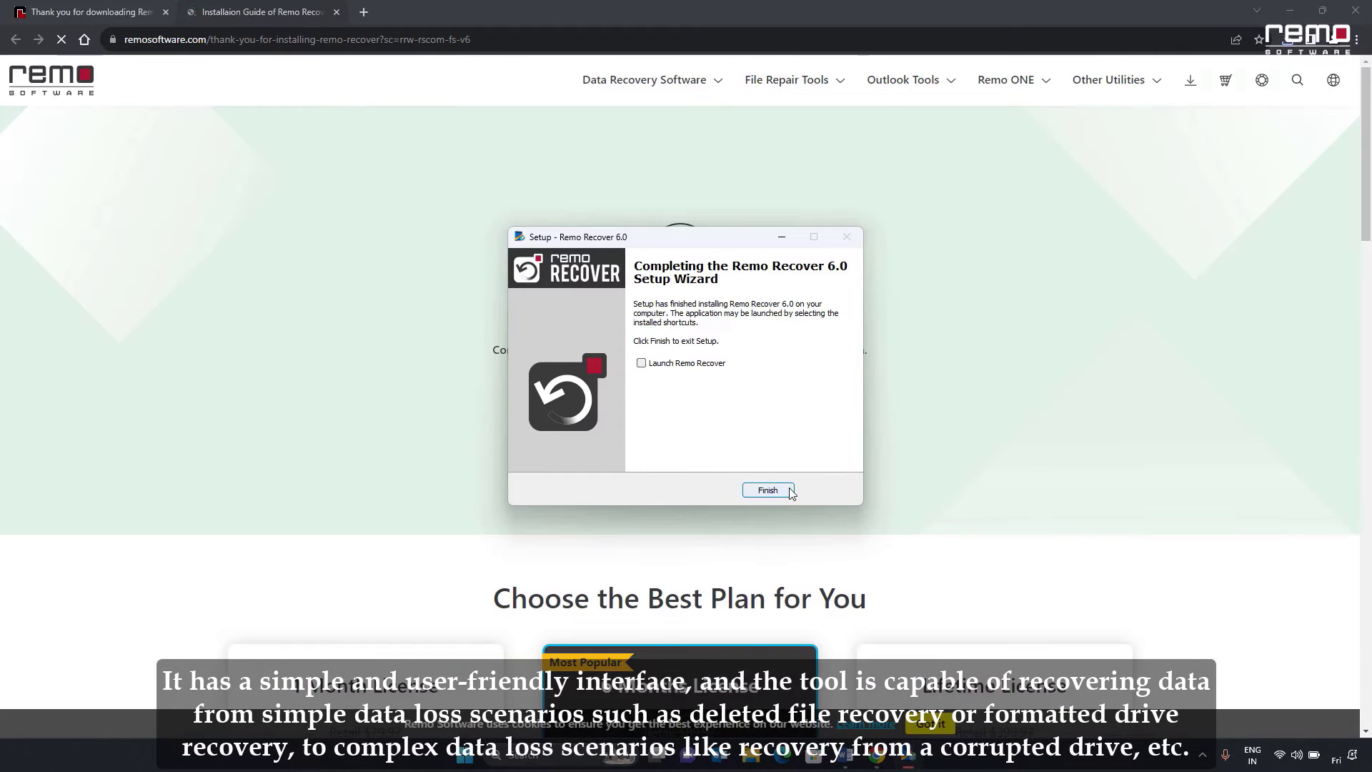
{"action": "left_click", "coordinate": [783, 491]}
{"action": "scroll", "coordinate": [726, 408], "scroll_direction": "down", "scroll_amount": 5}
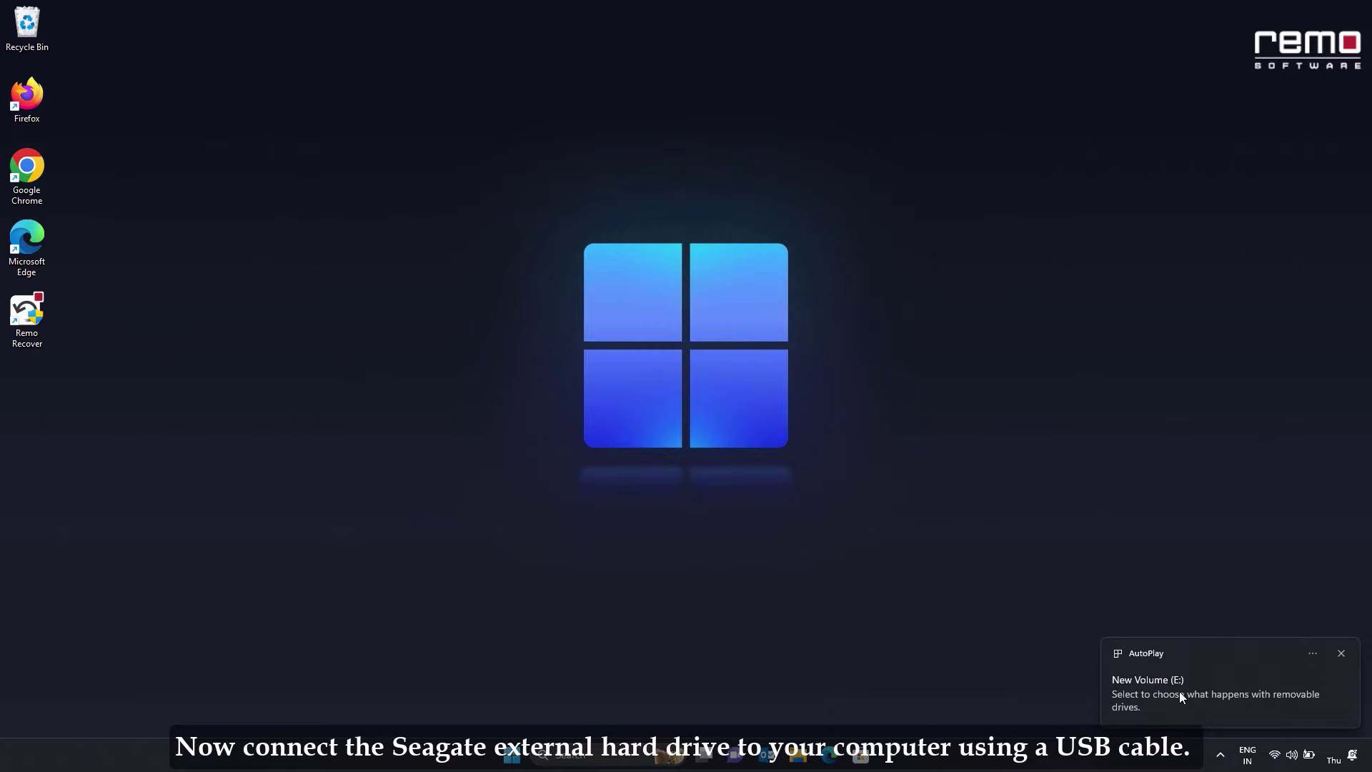
Step: Confirm New Volume (E:) appears under This PC, then launch Remo Recover from its desktop shortcut
{"action": "left_click", "coordinate": [798, 755]}
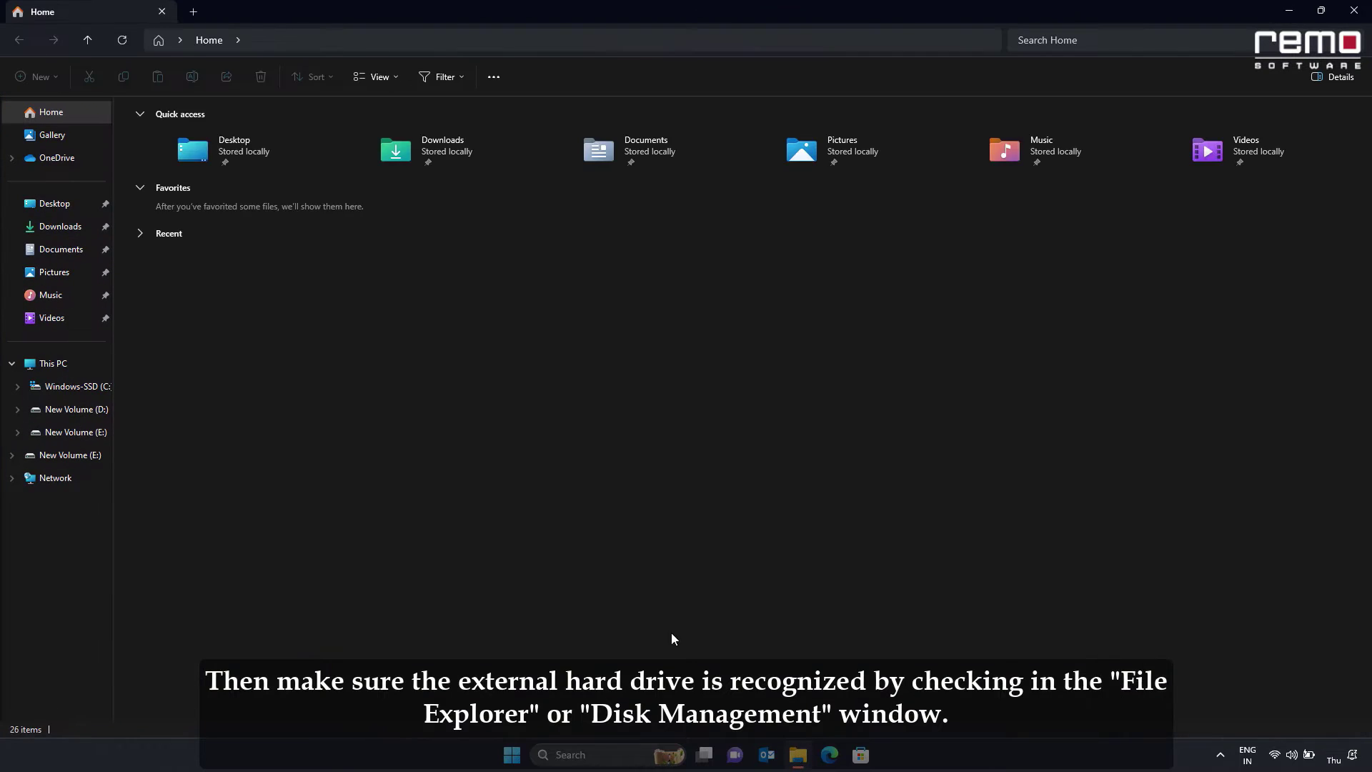
{"action": "left_click", "coordinate": [76, 362]}
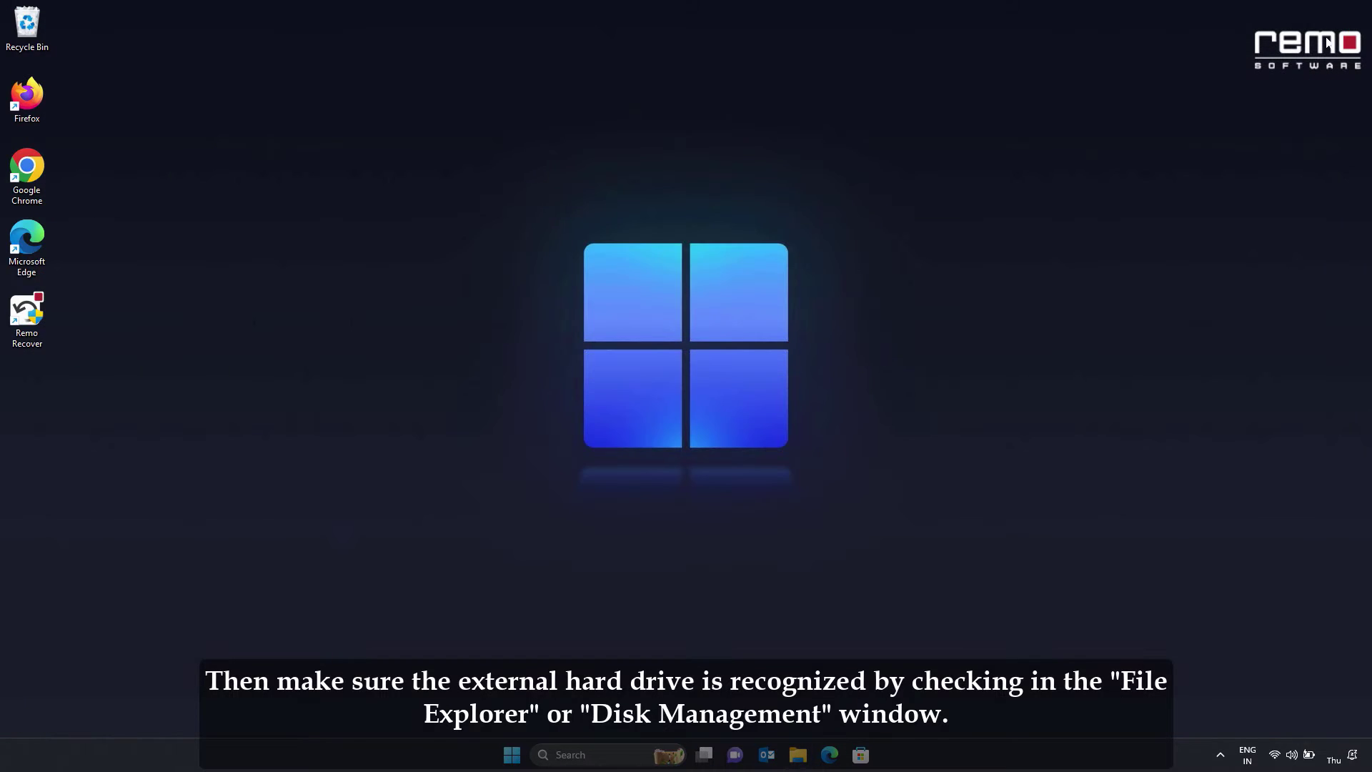
{"action": "left_click", "coordinate": [26, 318]}
{"action": "double_click", "coordinate": [26, 318]}
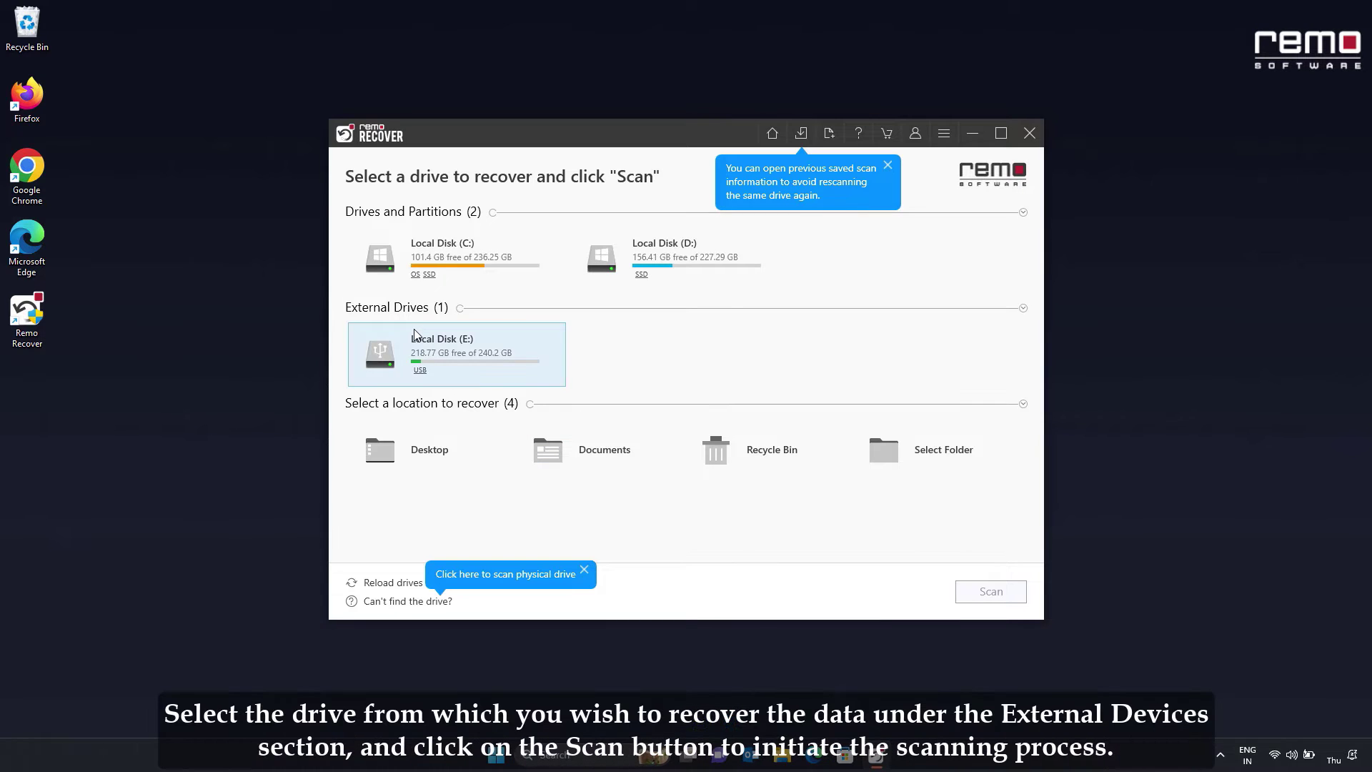
Step: Choose the CT500BX5 physical disk via Can't find the drive? and start scanning it
{"action": "left_click", "coordinate": [452, 346]}
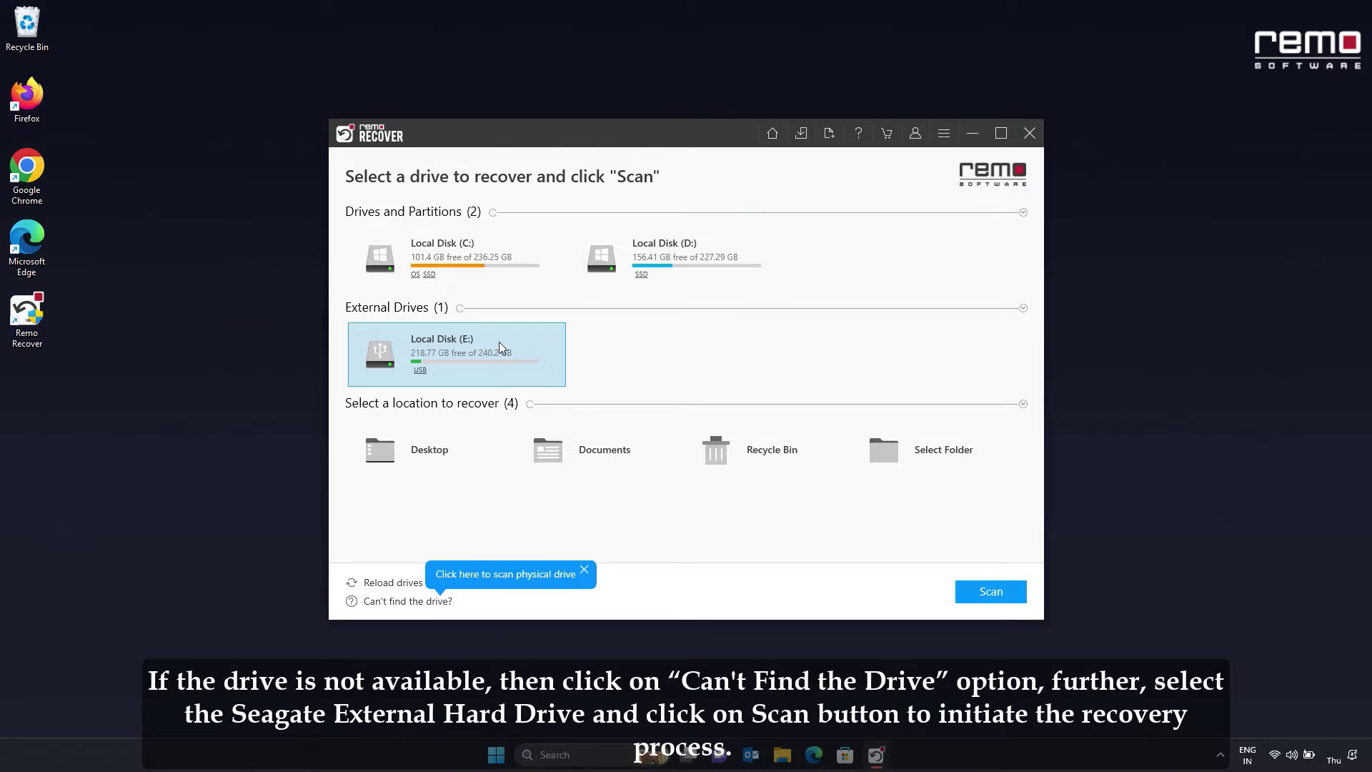
{"action": "left_click", "coordinate": [431, 602]}
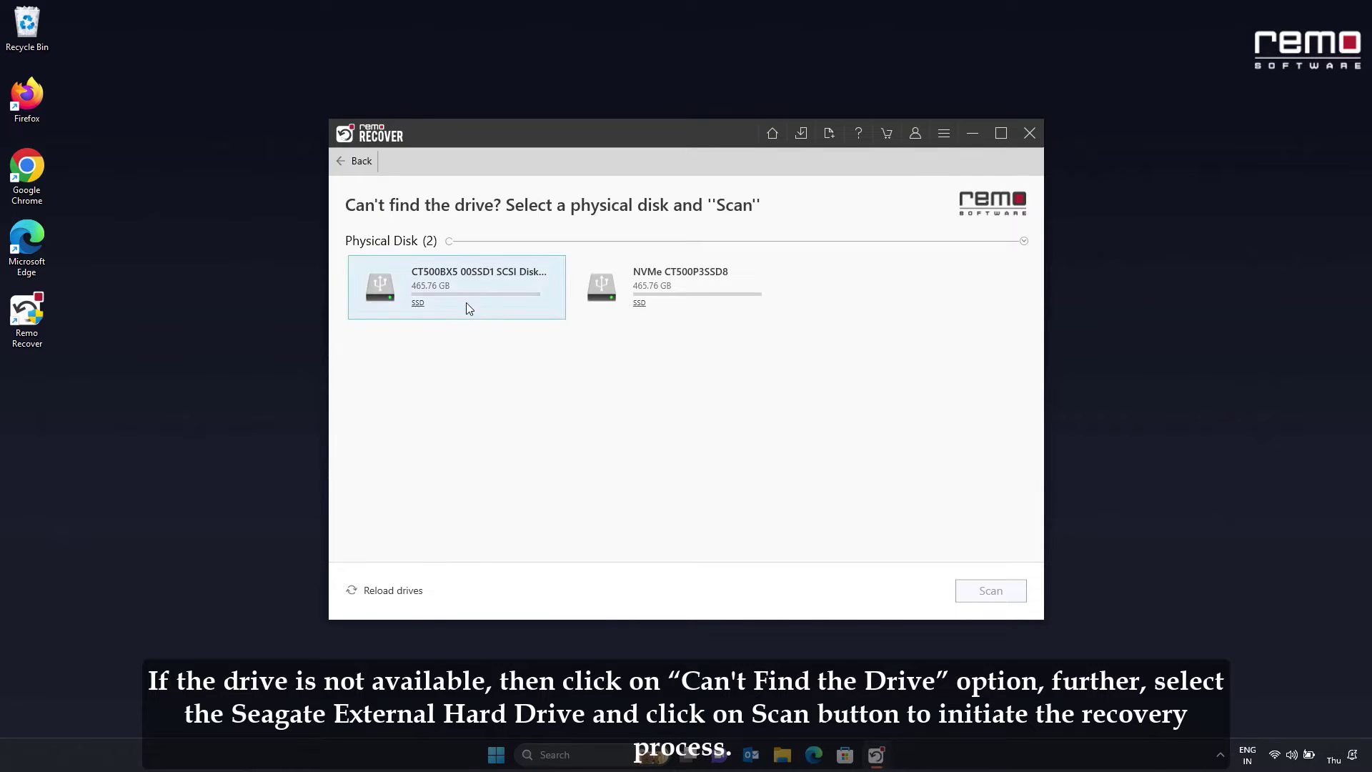
{"action": "left_click", "coordinate": [468, 307]}
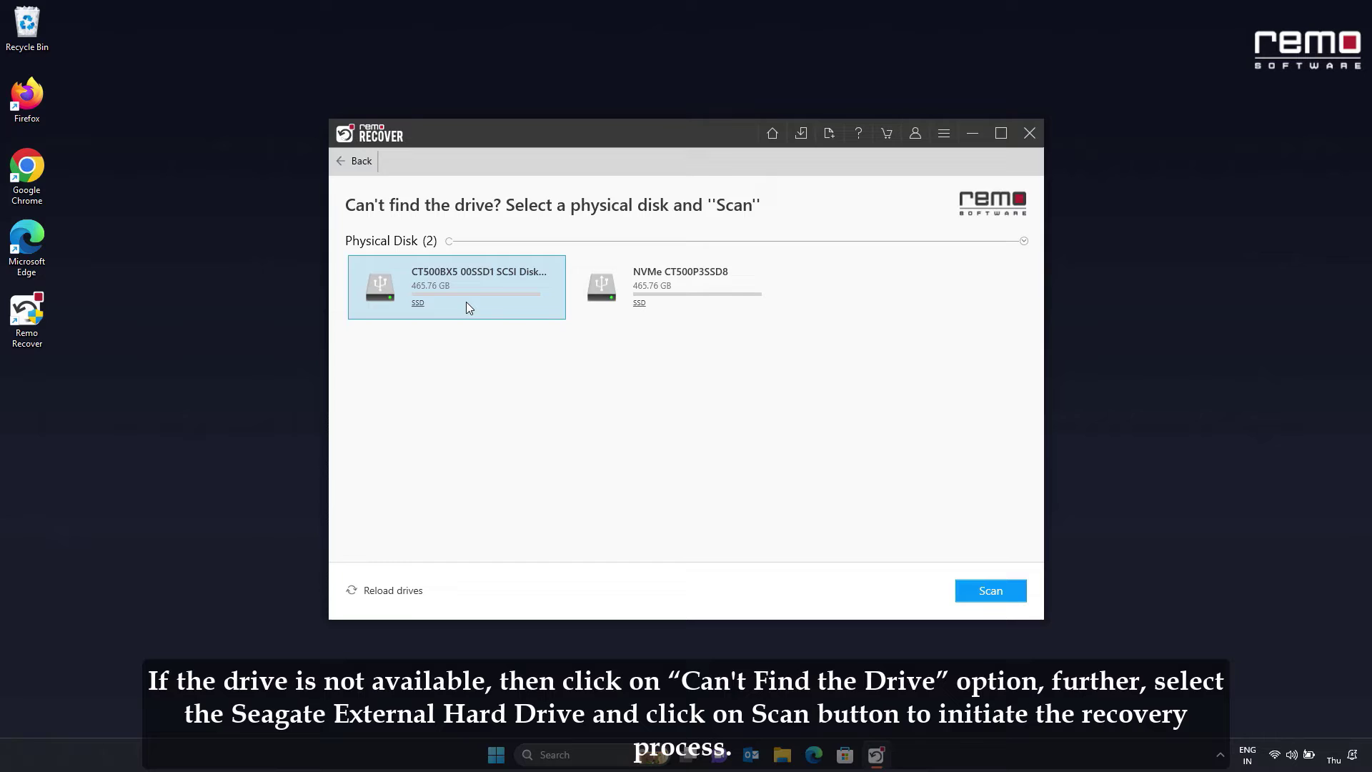
{"action": "left_click", "coordinate": [962, 593]}
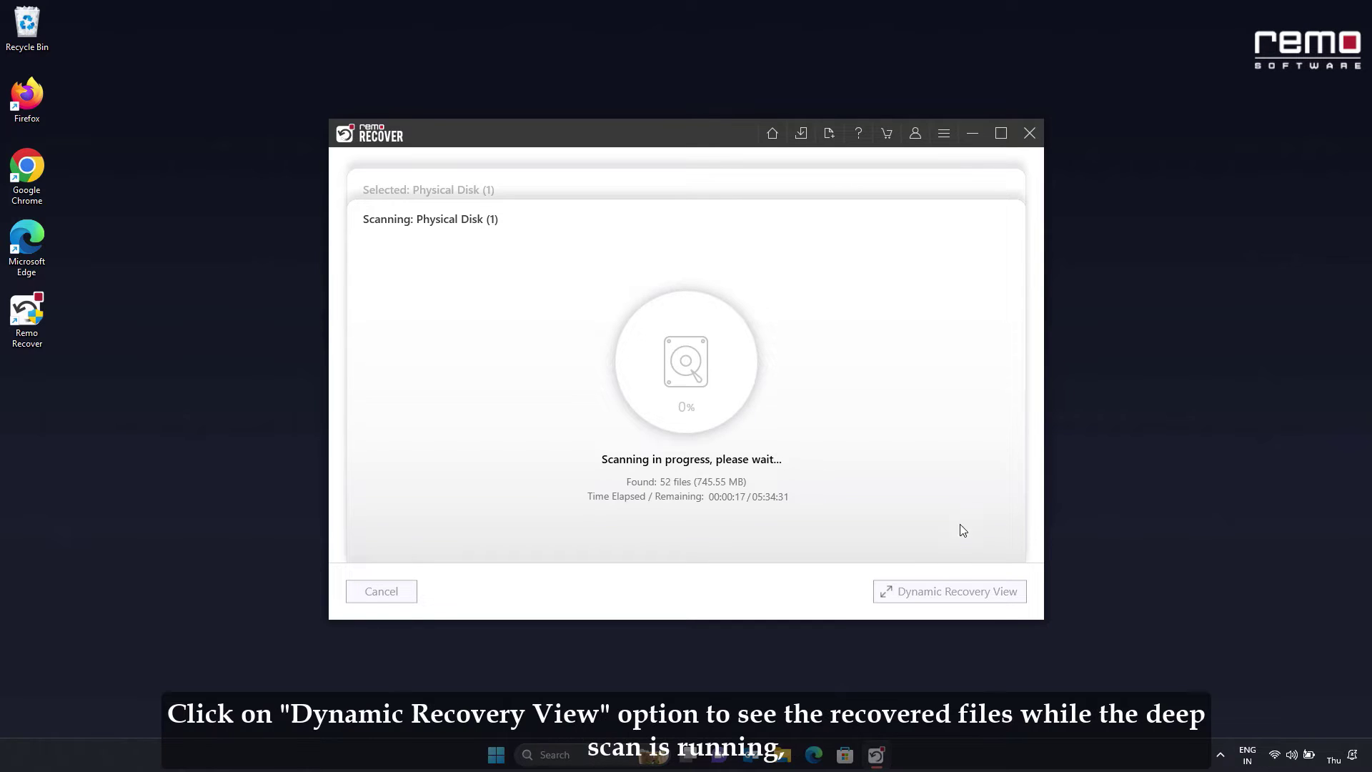
Step: Browse the recovered jpg folder in Dynamic Recovery View, then acknowledge the scan-completed notice
{"action": "left_click", "coordinate": [941, 592]}
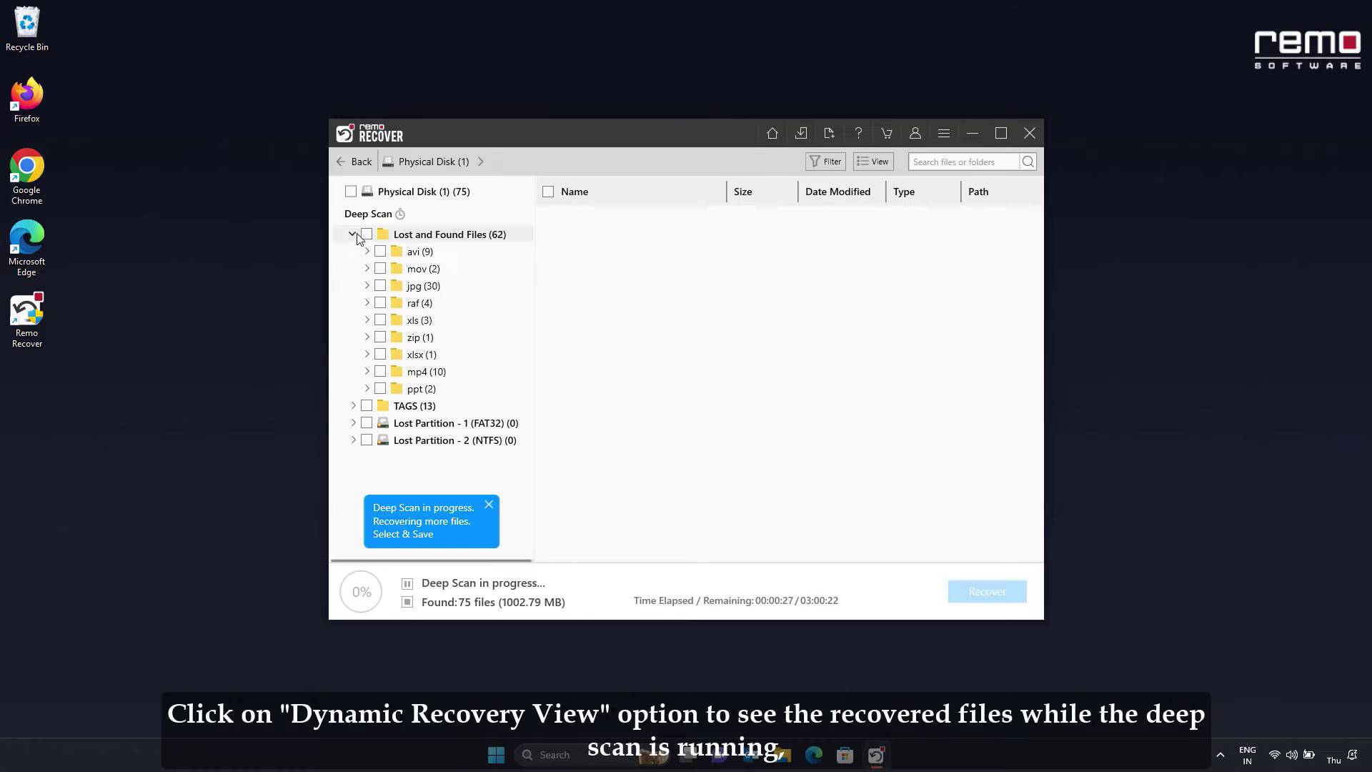
{"action": "left_click", "coordinate": [423, 286]}
{"action": "double_click", "coordinate": [600, 223]}
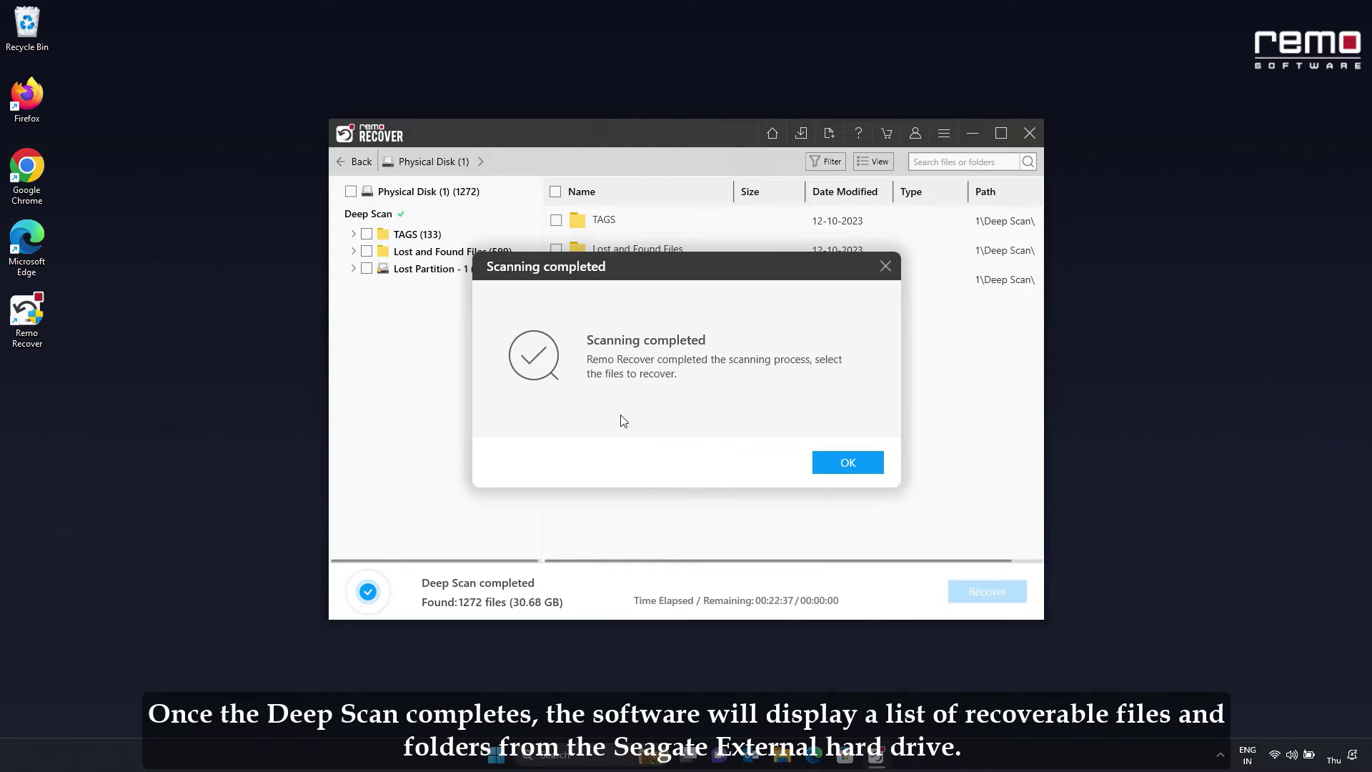
{"action": "left_click", "coordinate": [818, 468]}
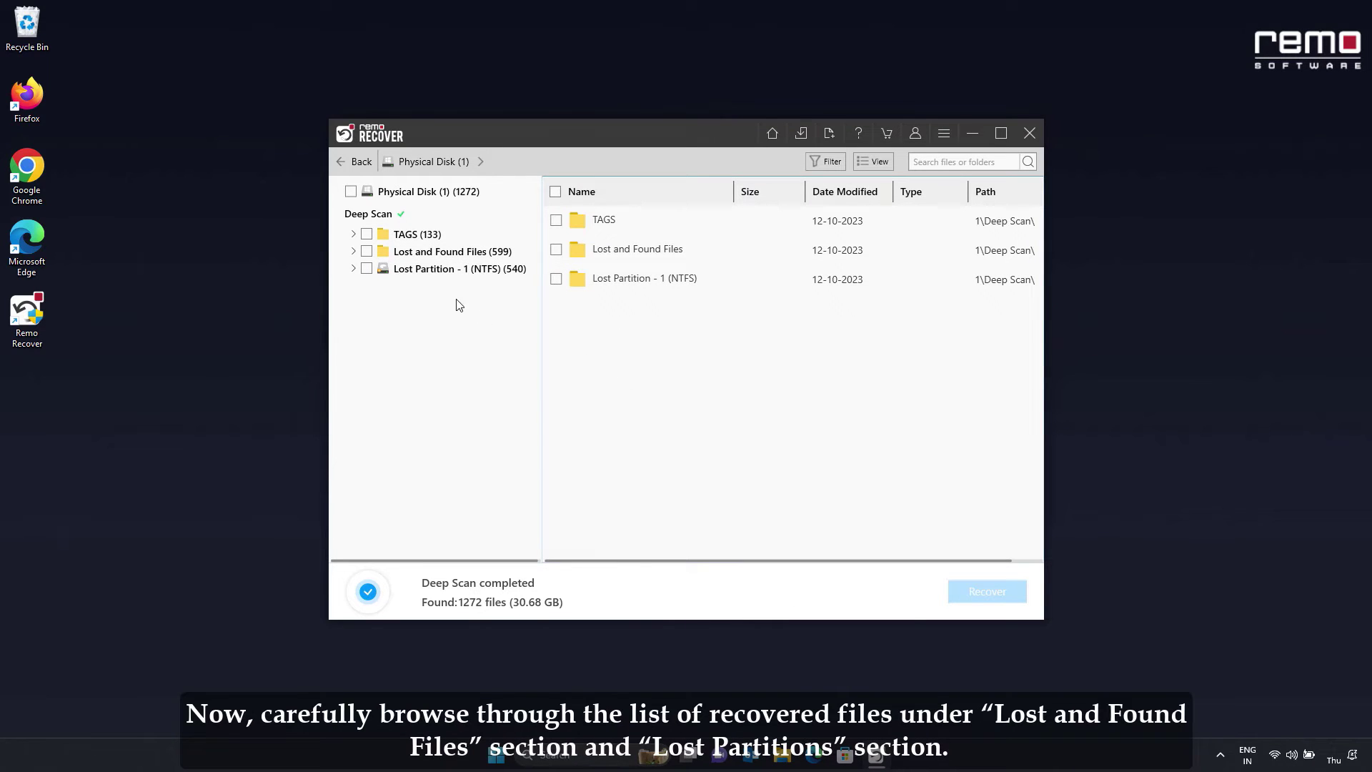
Step: Open the Project Picture folder inside Lost Partition - 1 (NTFS) under Lost and Found Files
{"action": "left_click", "coordinate": [353, 252]}
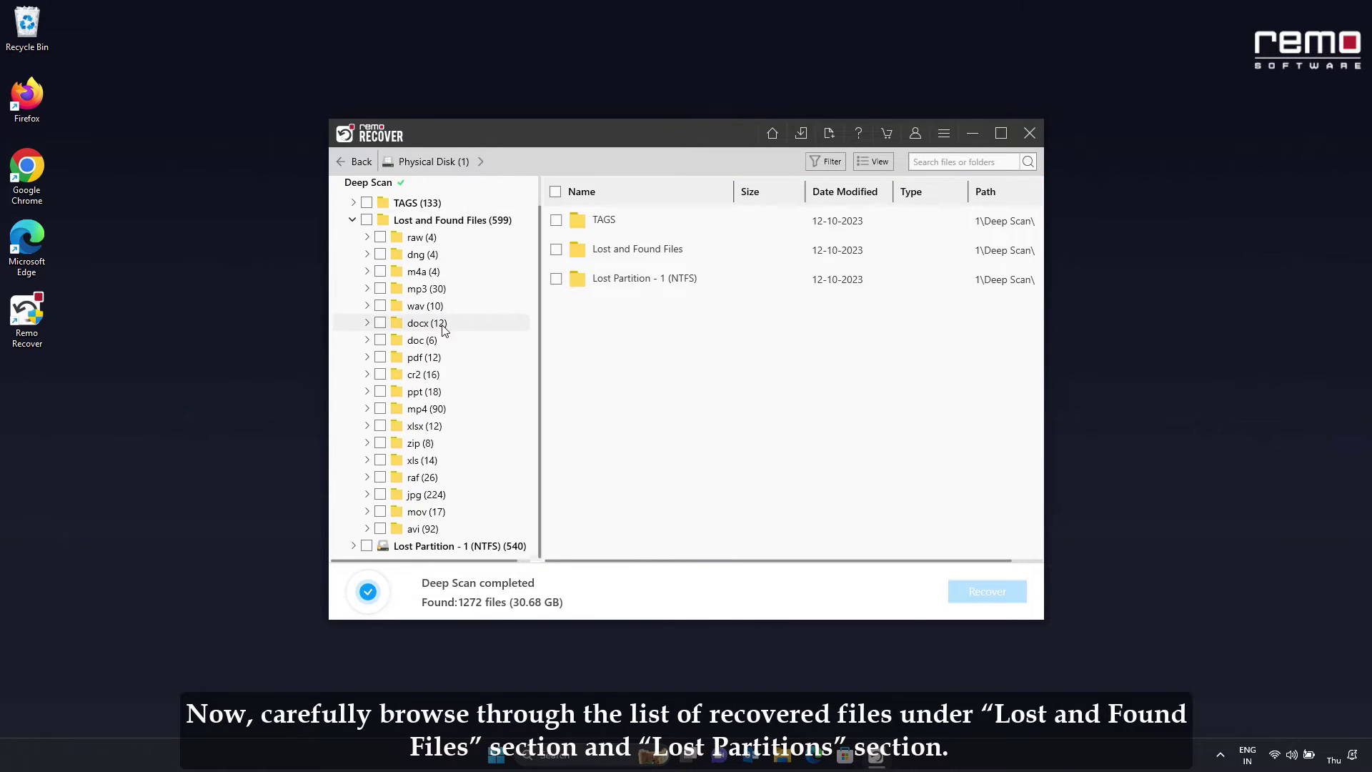
{"action": "left_click", "coordinate": [355, 546]}
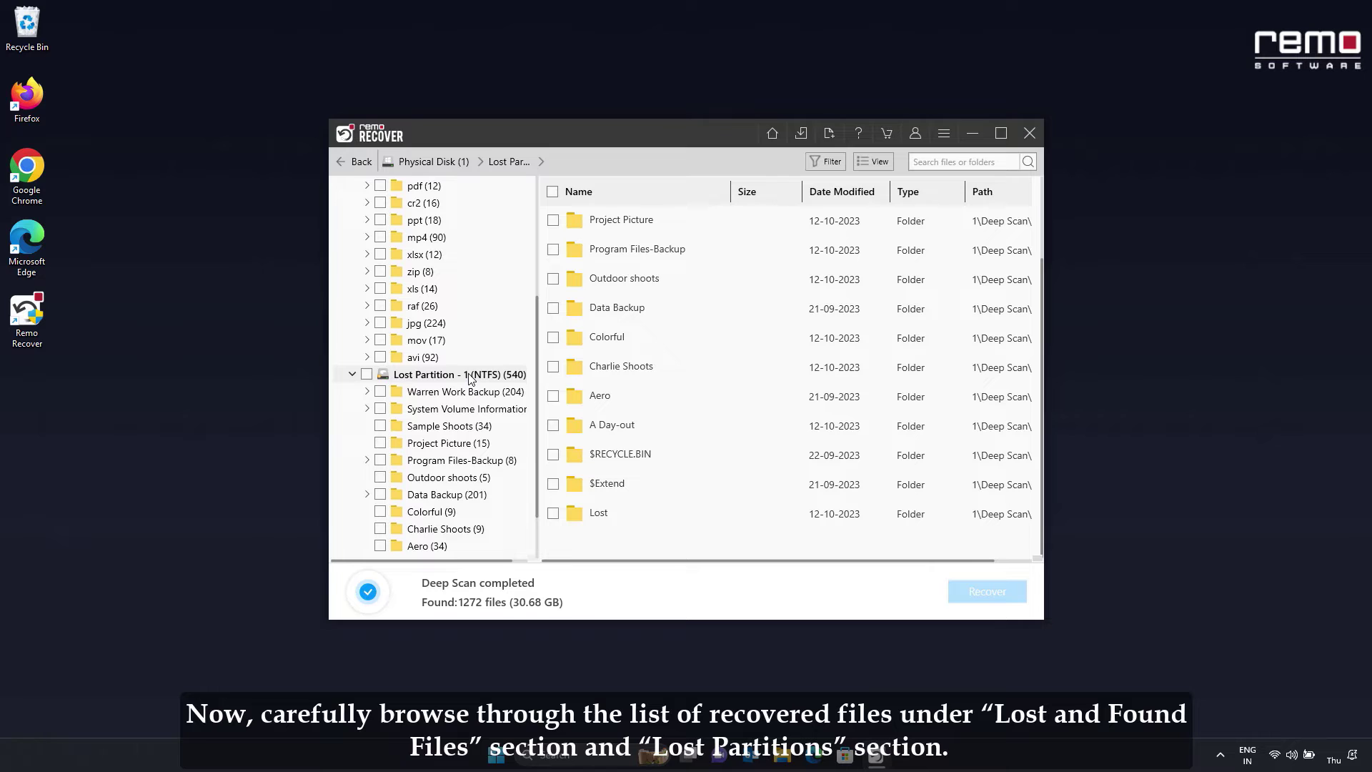
{"action": "left_click", "coordinate": [444, 443]}
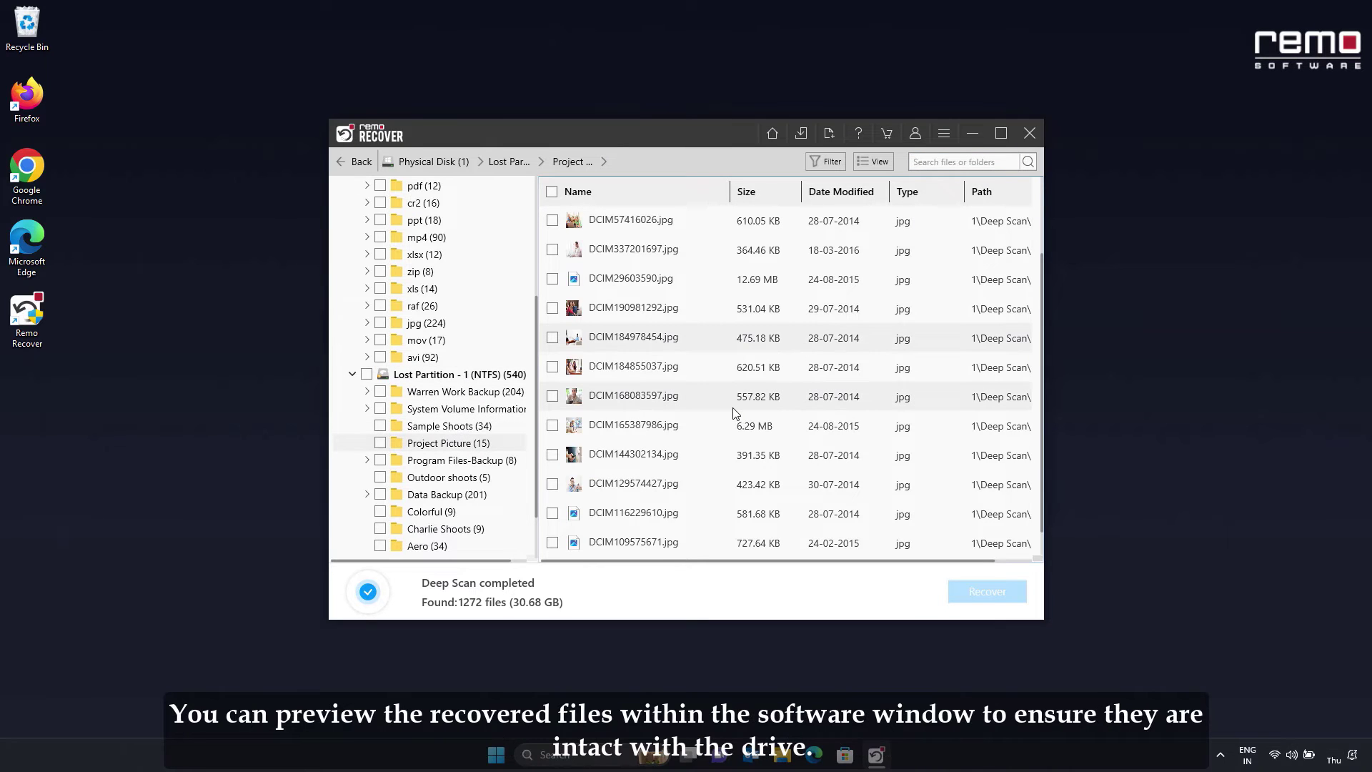
Step: Preview the photos, including DCIM184978454.jpg and DCIM190981292.jpg, then close the preview
{"action": "double_click", "coordinate": [655, 398]}
{"action": "key", "text": "Right"}
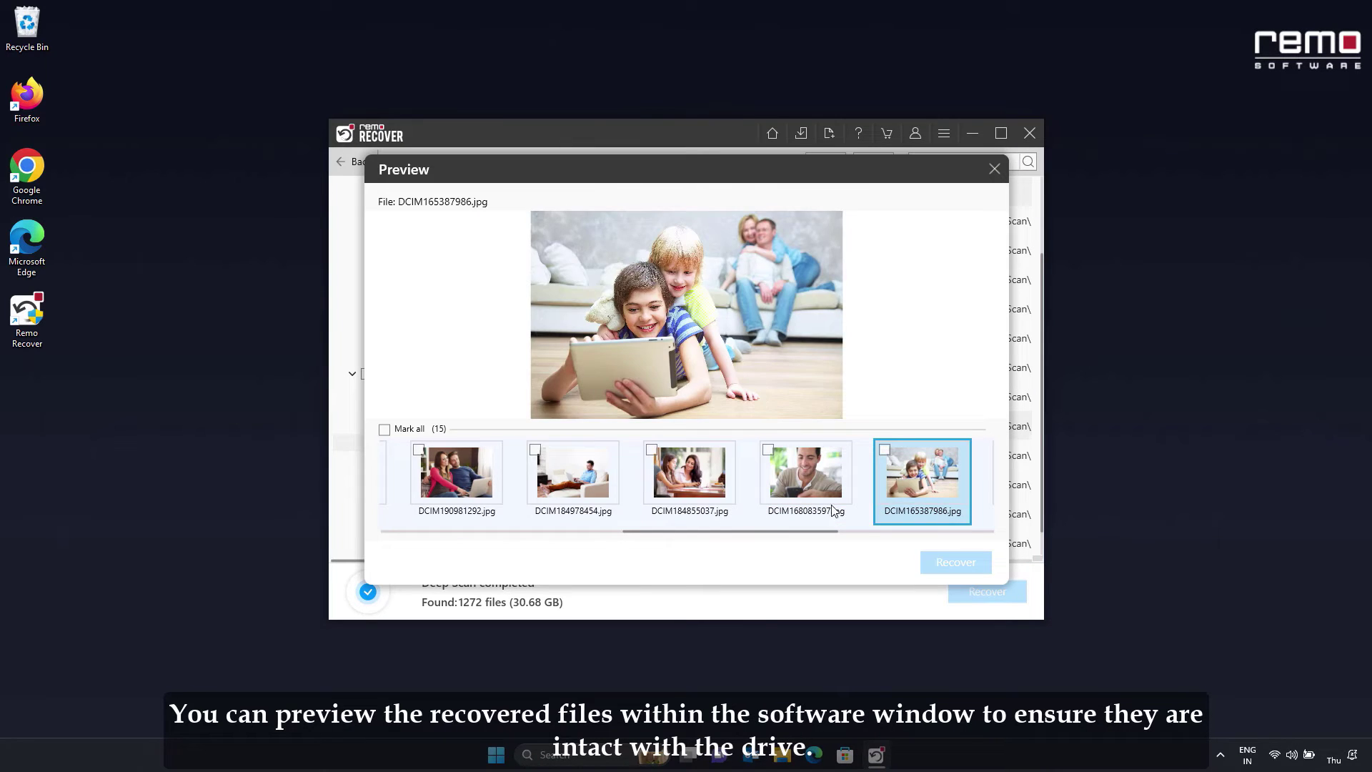
{"action": "left_click", "coordinate": [562, 493]}
{"action": "left_click", "coordinate": [469, 495]}
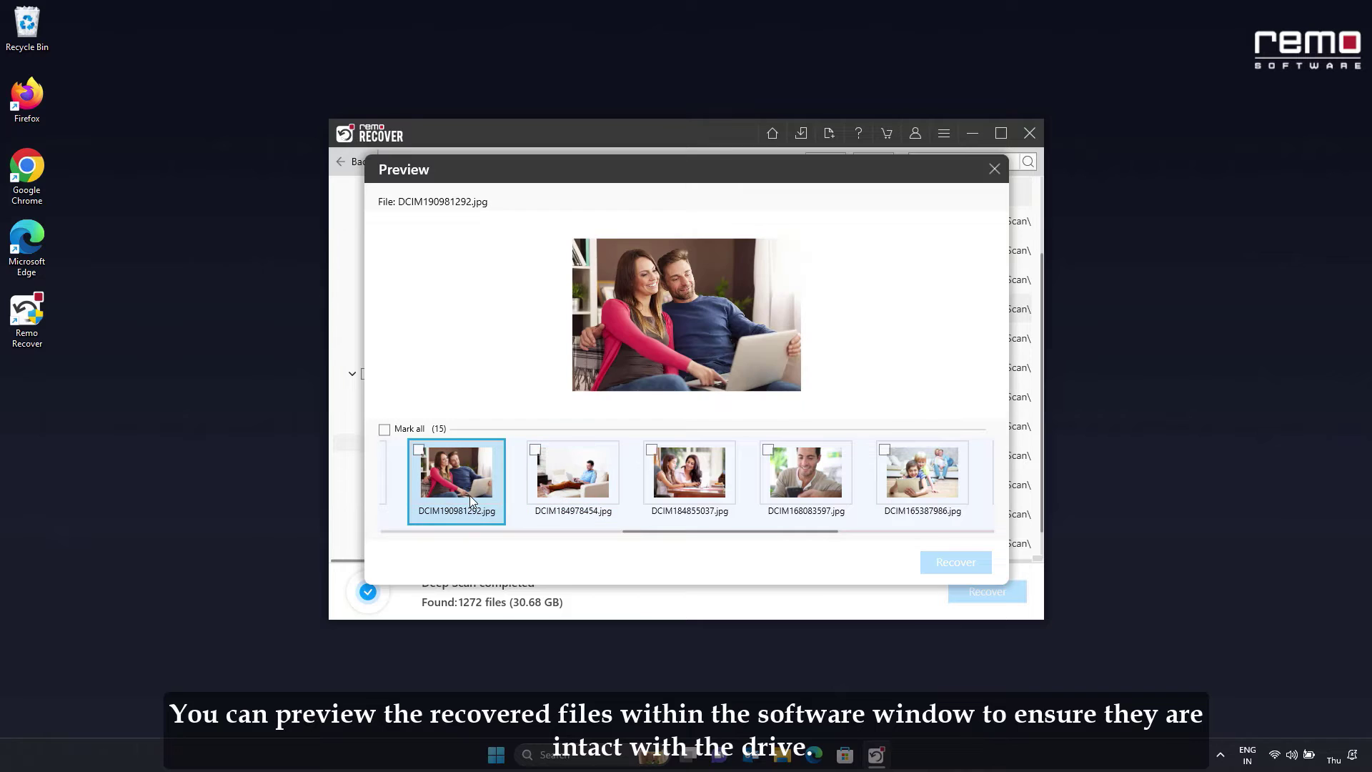
{"action": "left_click", "coordinate": [994, 169]}
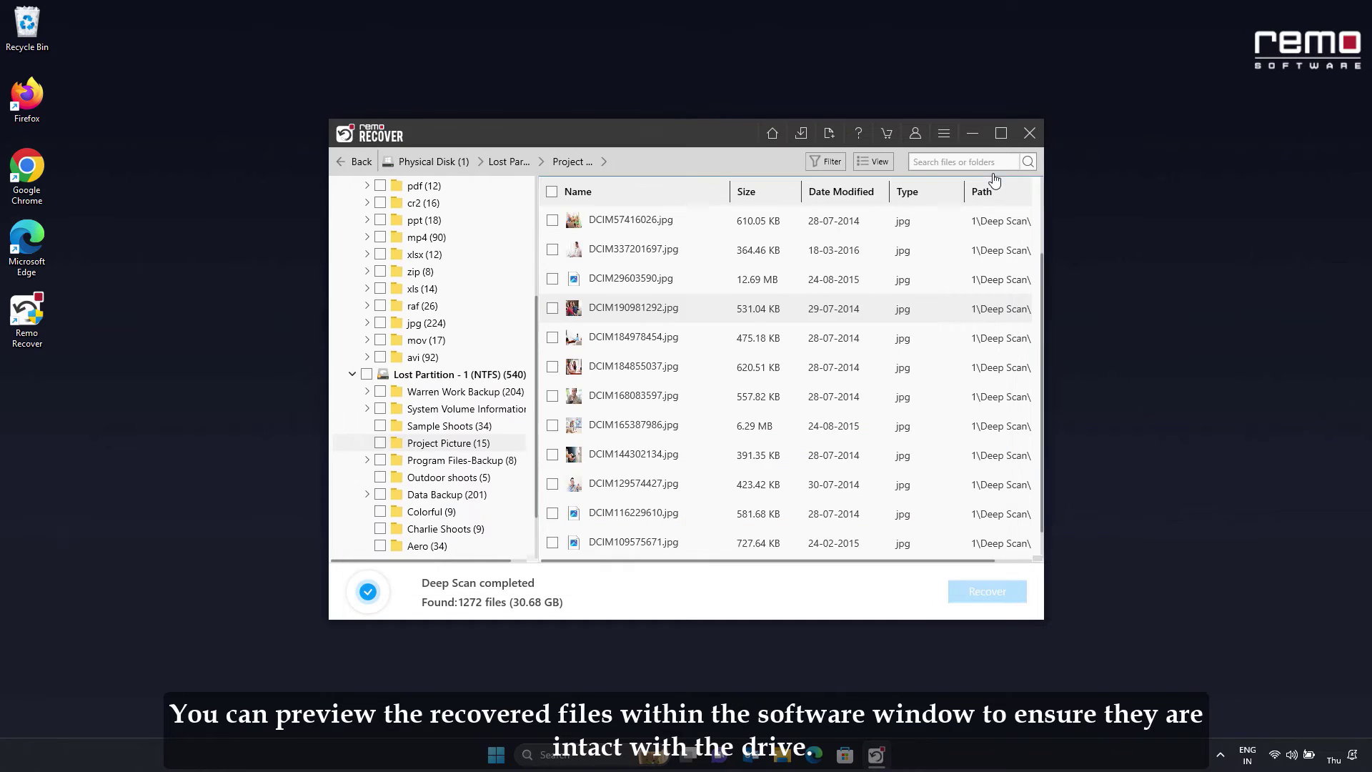
Step: Mark the Project Picture, Data Backup, mp3 and docx folders and recover the 258 files
{"action": "left_click", "coordinate": [380, 443]}
{"action": "left_click", "coordinate": [380, 494]}
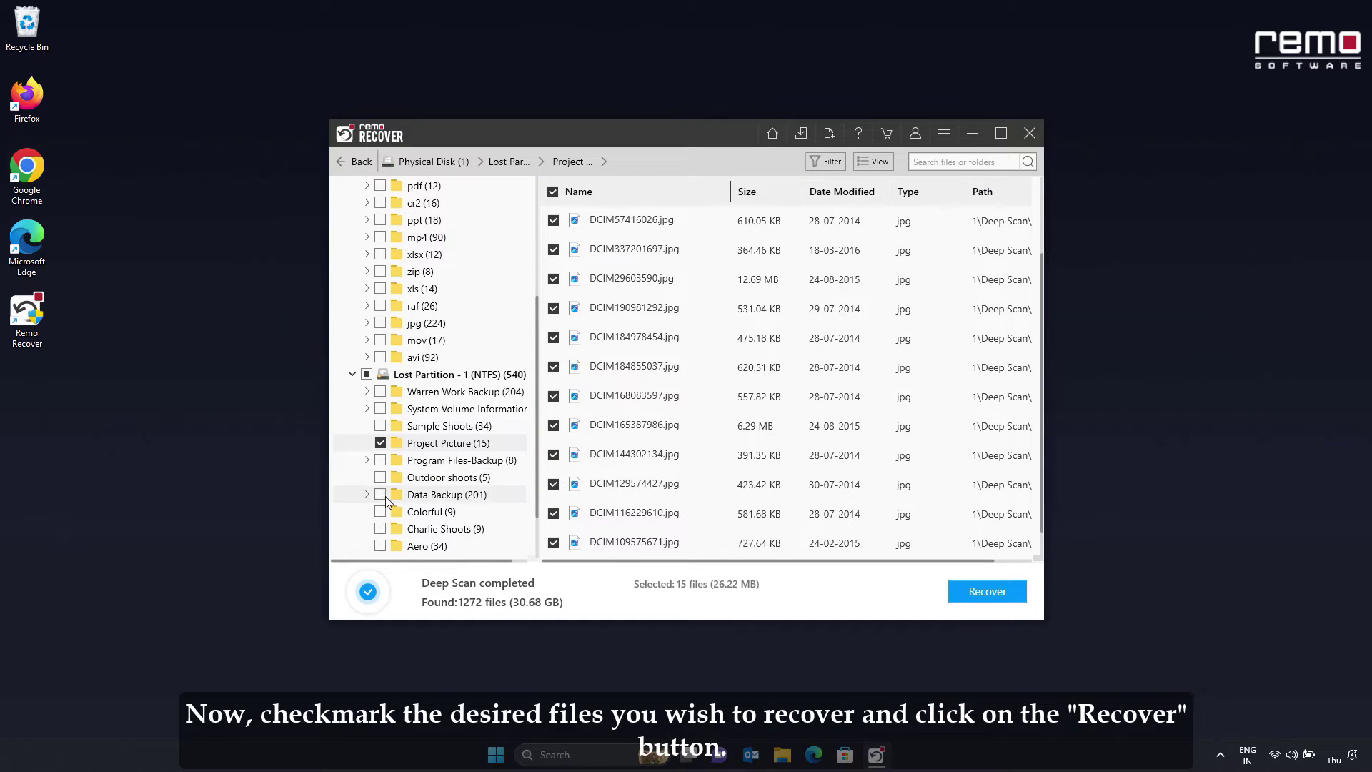
{"action": "scroll", "coordinate": [384, 496], "scroll_direction": "up", "scroll_amount": 5}
{"action": "left_click", "coordinate": [380, 319]}
{"action": "left_click", "coordinate": [380, 354]}
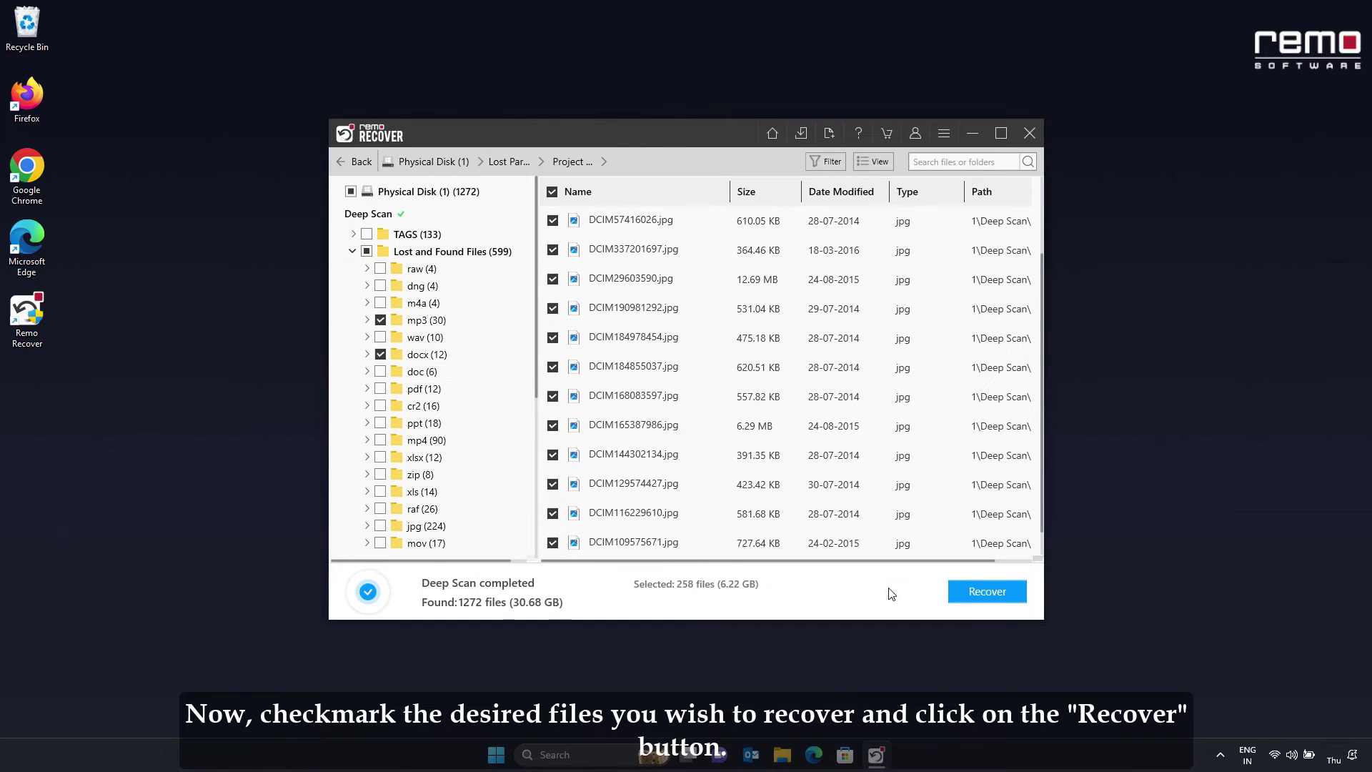
{"action": "left_click", "coordinate": [987, 591]}
Step: Save them into a new 'Recovered Seagate Data' folder on New Volume (E:)
{"action": "scroll", "coordinate": [641, 373], "scroll_direction": "down", "scroll_amount": 3}
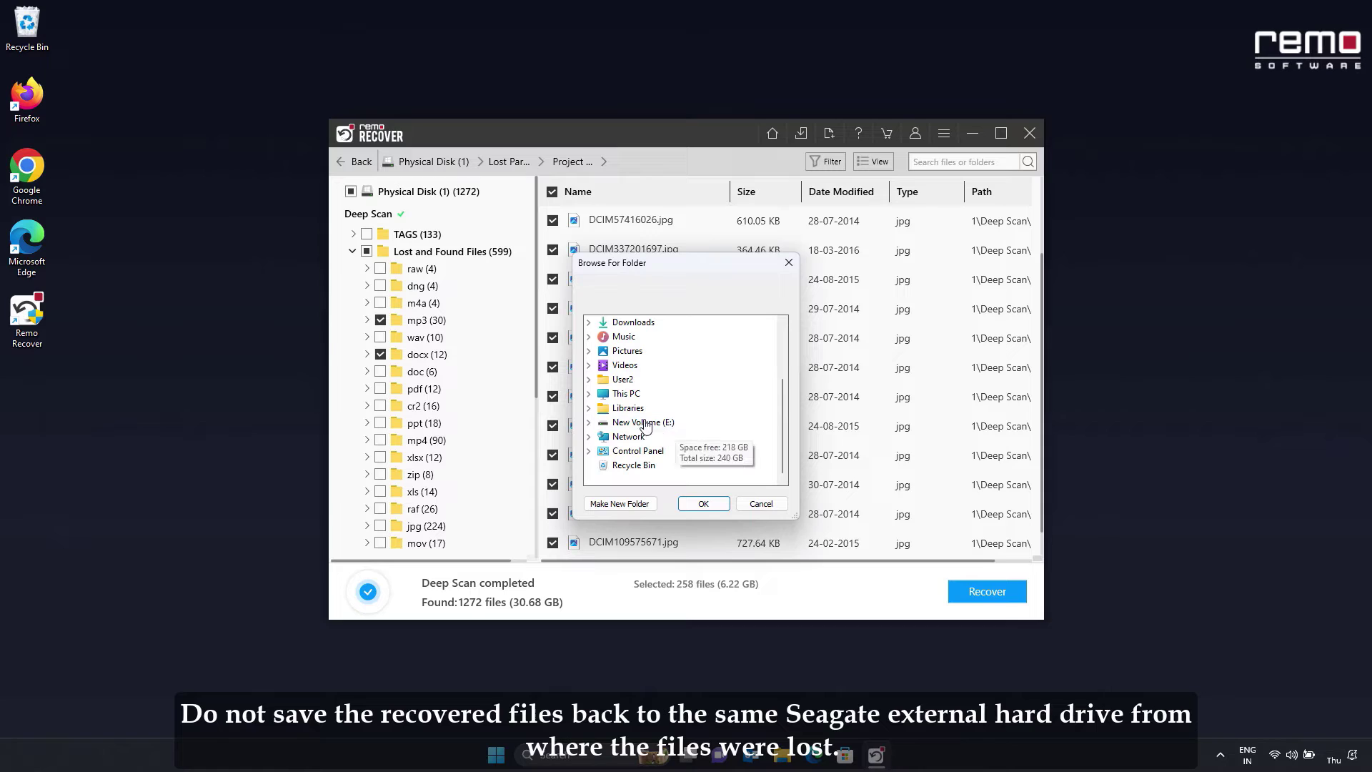
{"action": "double_click", "coordinate": [624, 393]}
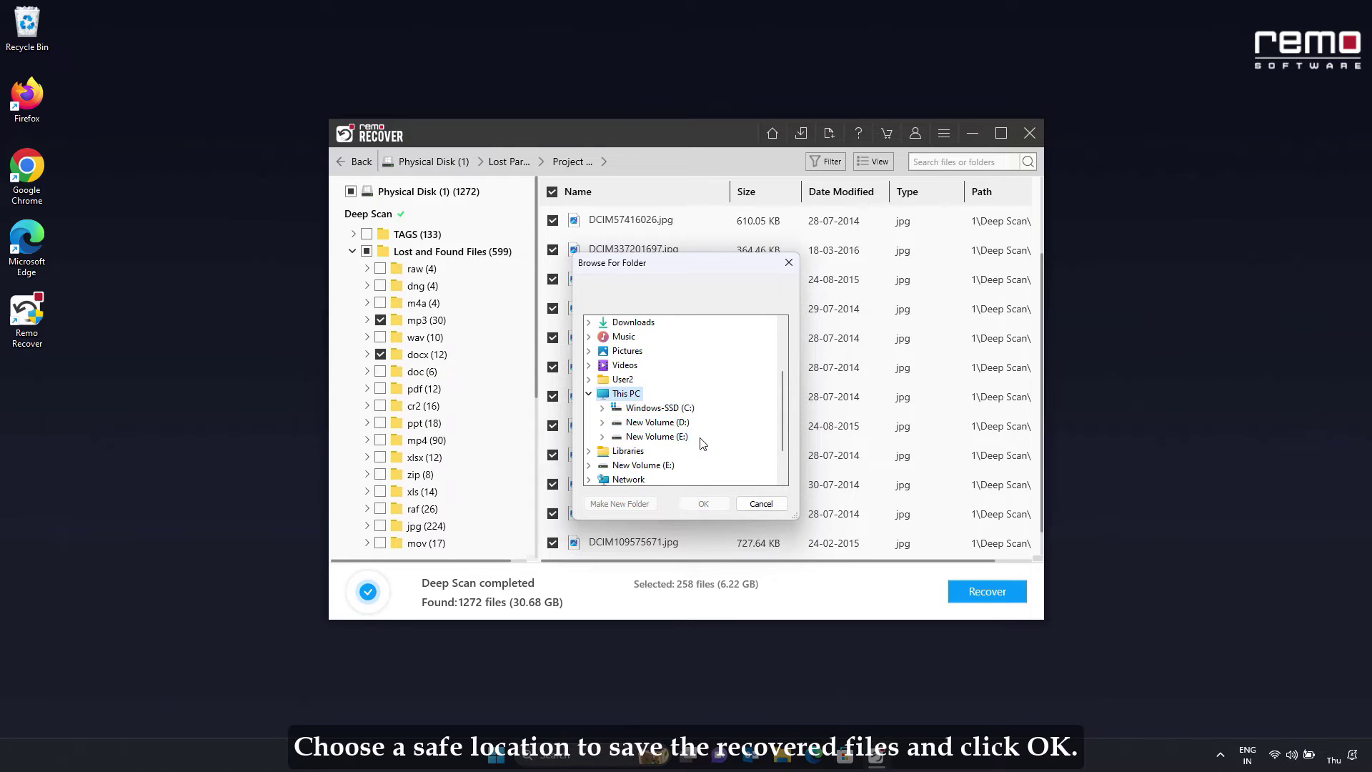
{"action": "double_click", "coordinate": [656, 436]}
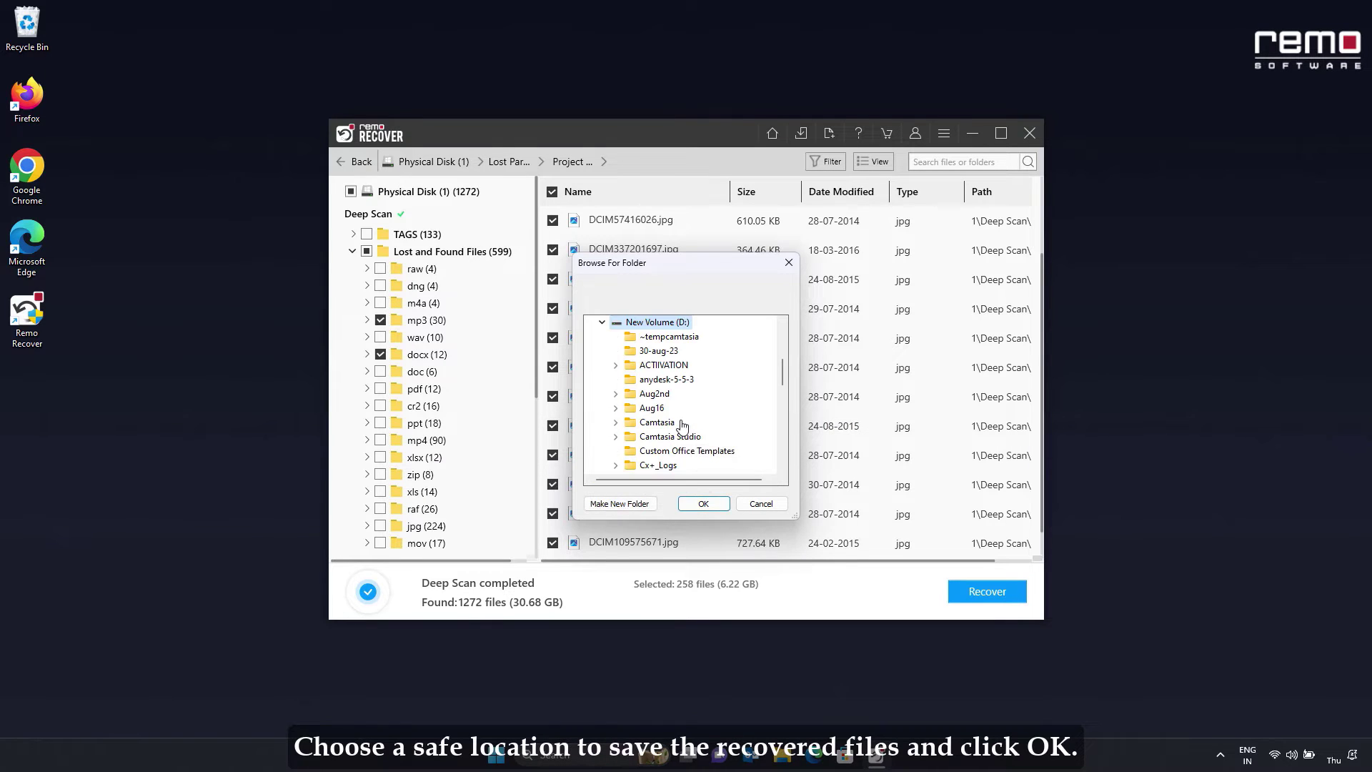
{"action": "scroll", "coordinate": [643, 442], "scroll_direction": "up", "scroll_amount": 5}
{"action": "left_click", "coordinate": [615, 505]}
{"action": "type", "text": "Recovered Seagate Data"}
{"action": "key", "text": "Return"}
{"action": "left_click", "coordinate": [703, 503]}
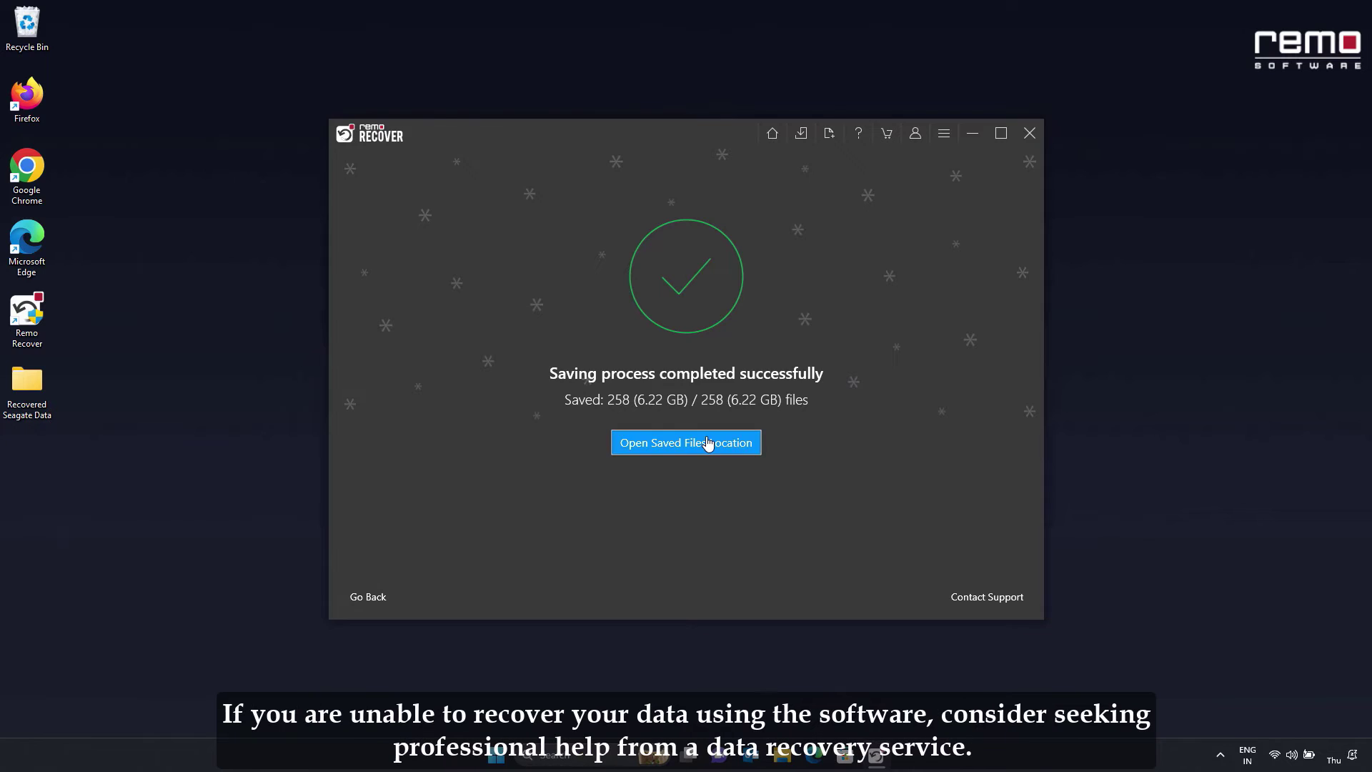
Step: Open the saved files location and browse into Deep Scan > Lost Partition - 1 (NTFS)
{"action": "left_click", "coordinate": [708, 444]}
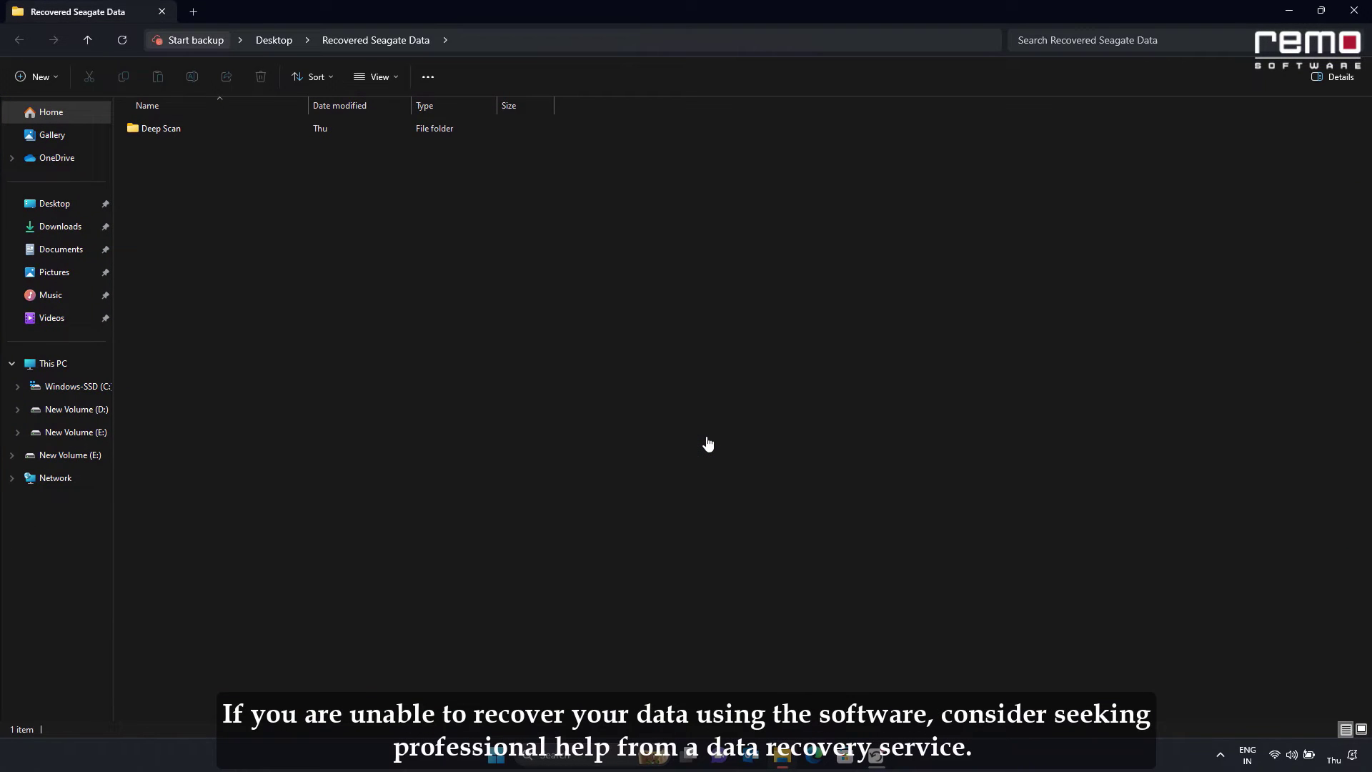
{"action": "double_click", "coordinate": [220, 133]}
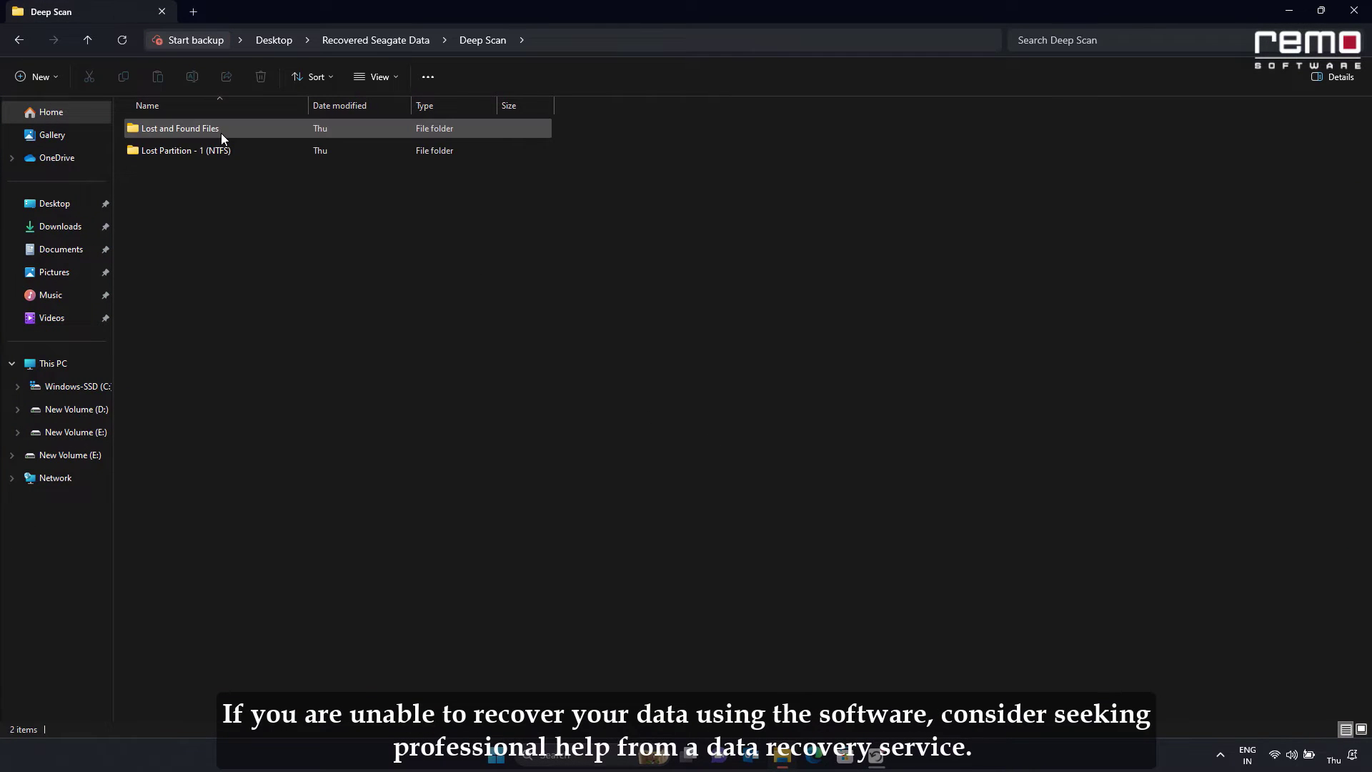
{"action": "double_click", "coordinate": [220, 153]}
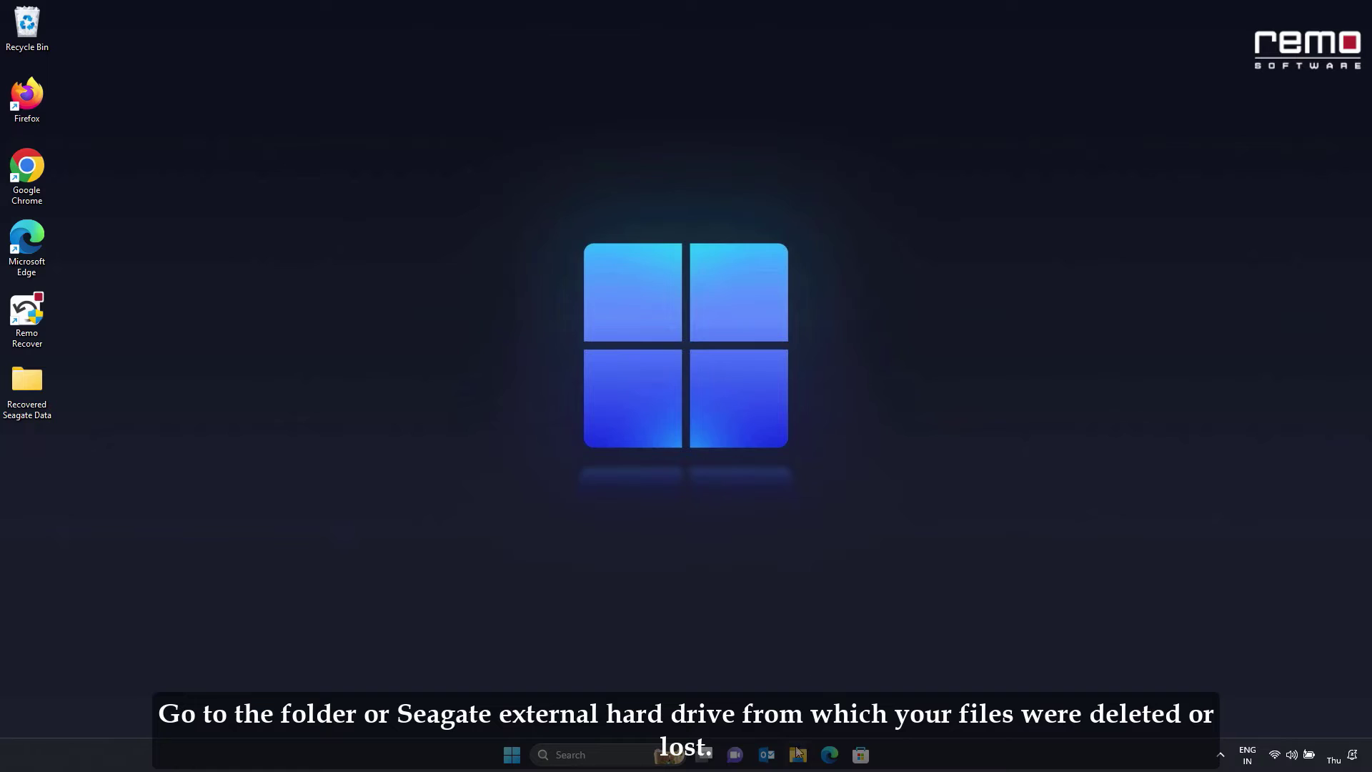
Step: Open File Explorer at This PC to view the drives
{"action": "key", "text": "super+e"}
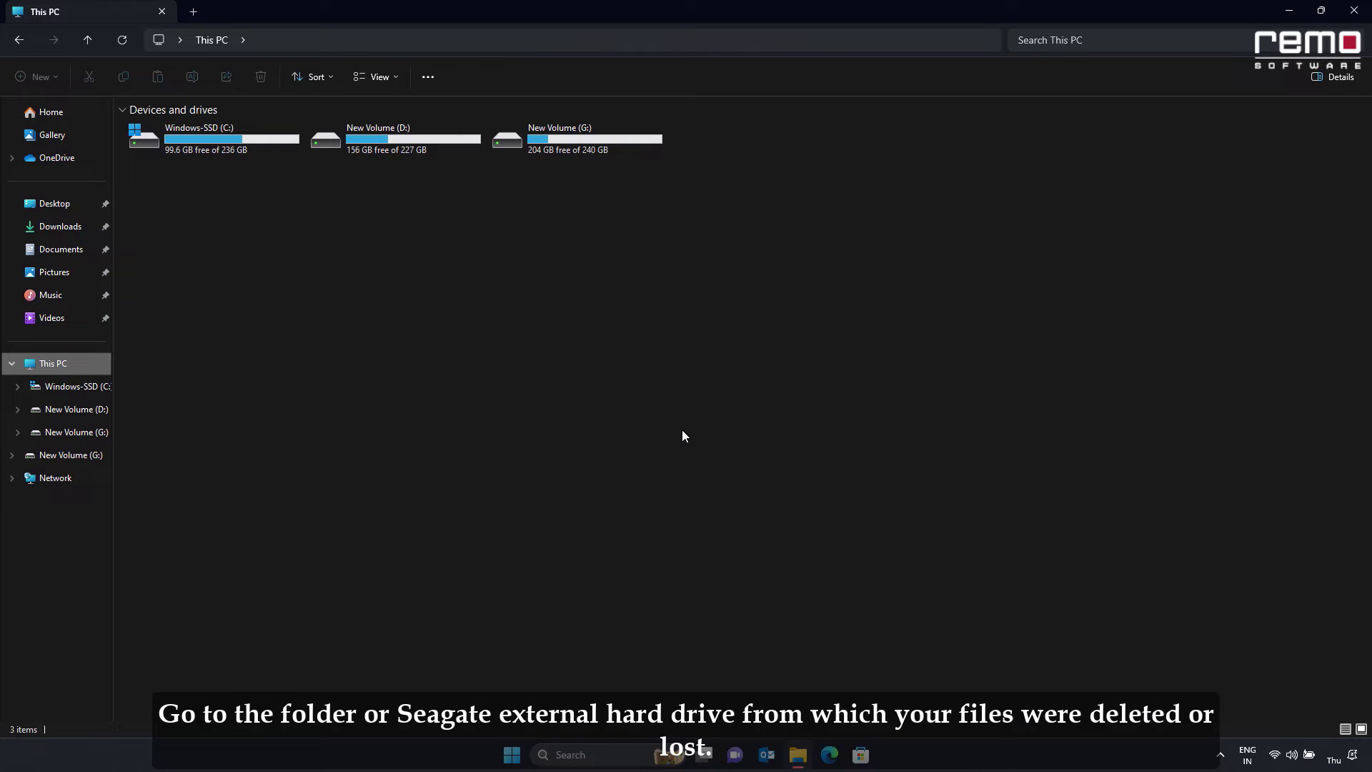
Step: Check the Previous Versions tab in New Volume (G:) Properties, find none, and close it
{"action": "right_click", "coordinate": [593, 139]}
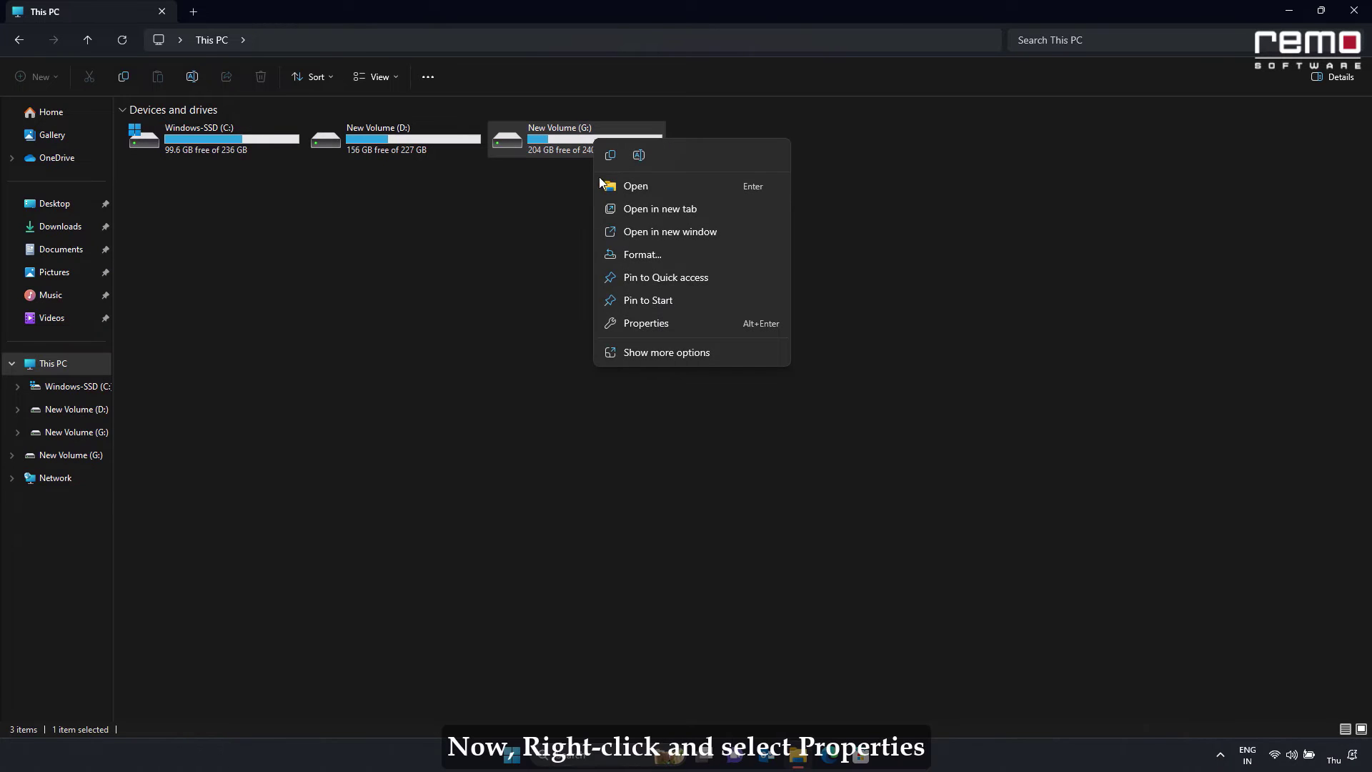
{"action": "left_click", "coordinate": [643, 325]}
{"action": "left_click", "coordinate": [675, 187]}
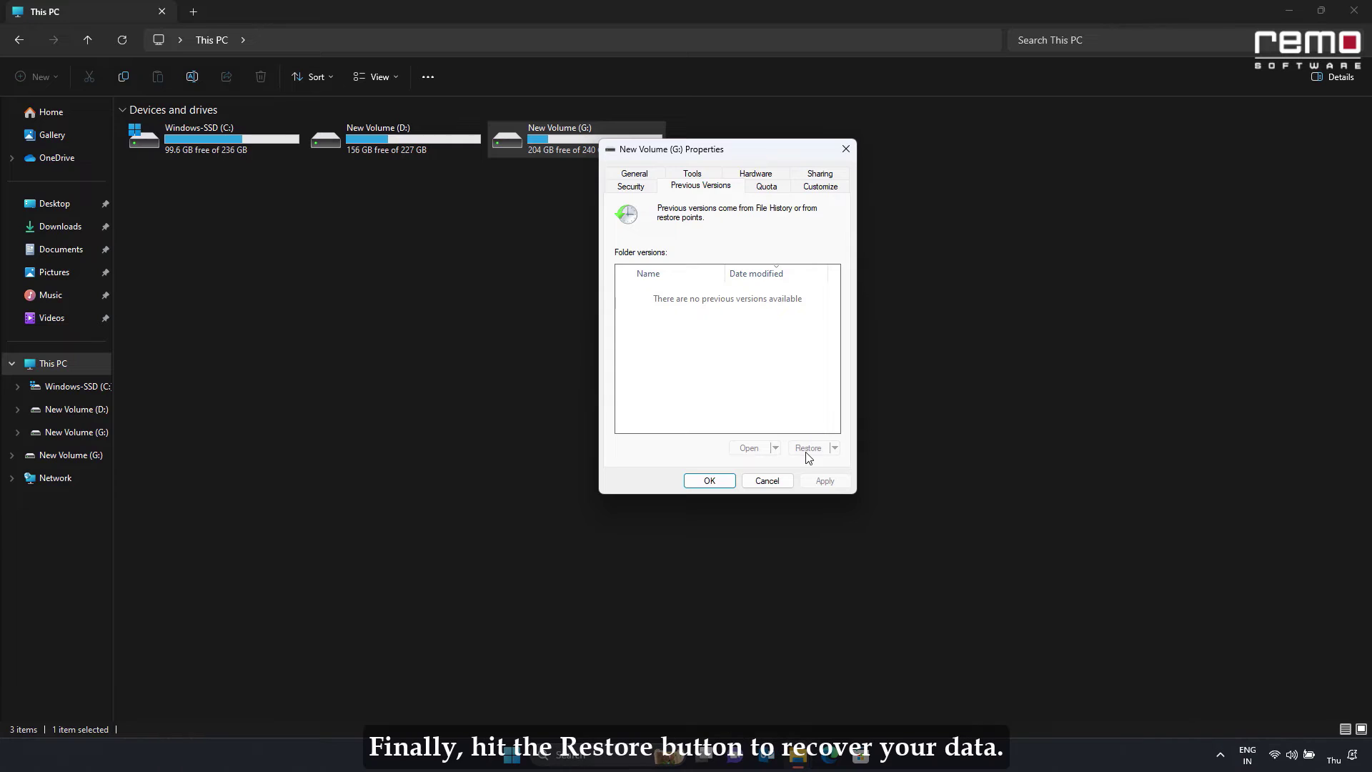
{"action": "left_click", "coordinate": [710, 480]}
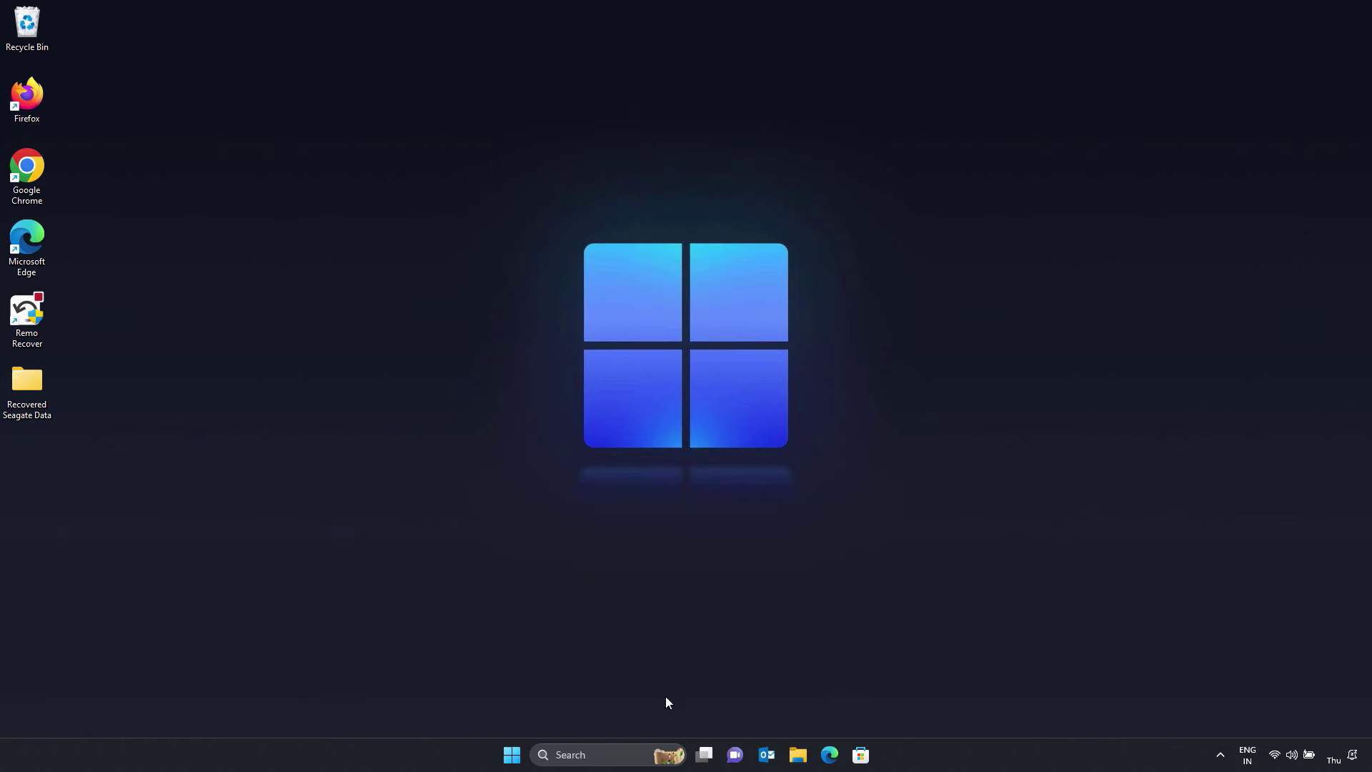
Step: Launch Command Prompt as administrator from Windows search
{"action": "left_click", "coordinate": [572, 755]}
{"action": "type", "text": "cmd"}
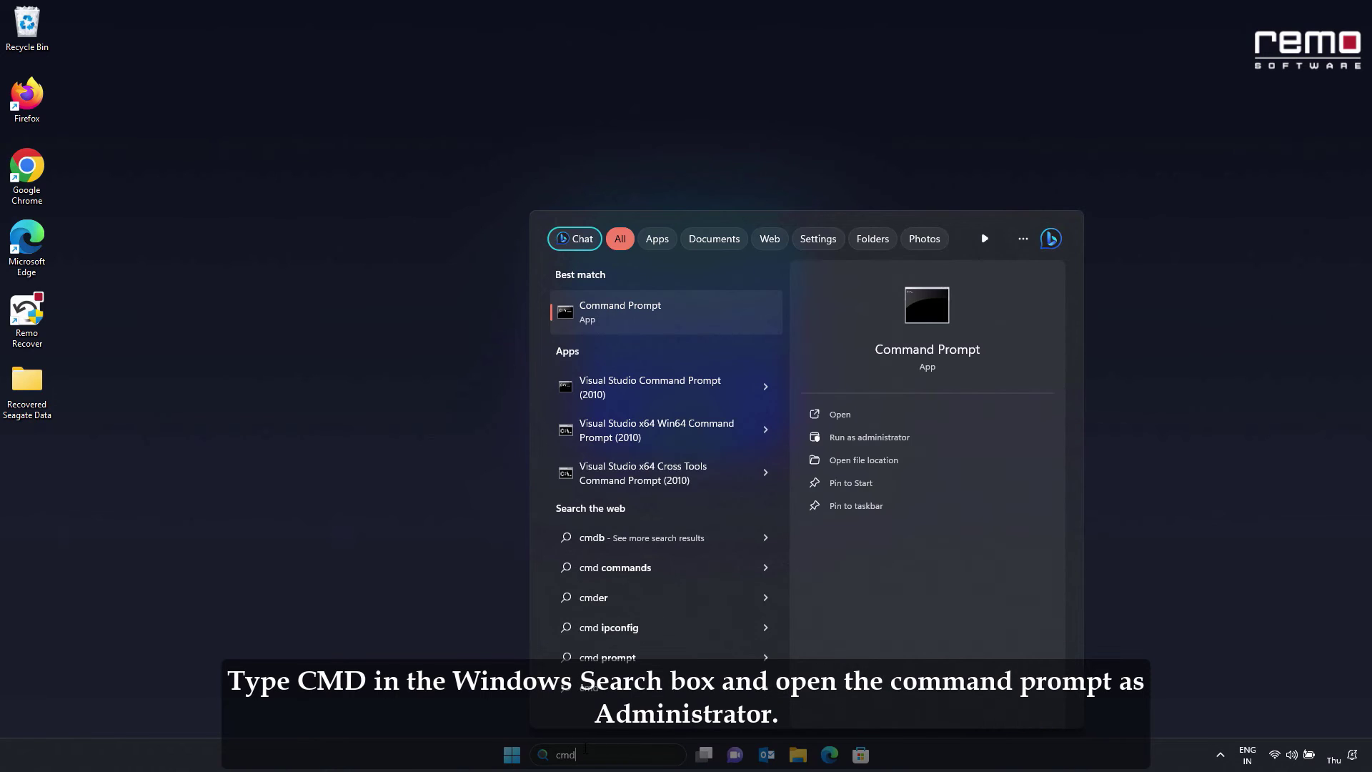
{"action": "left_click", "coordinate": [871, 438]}
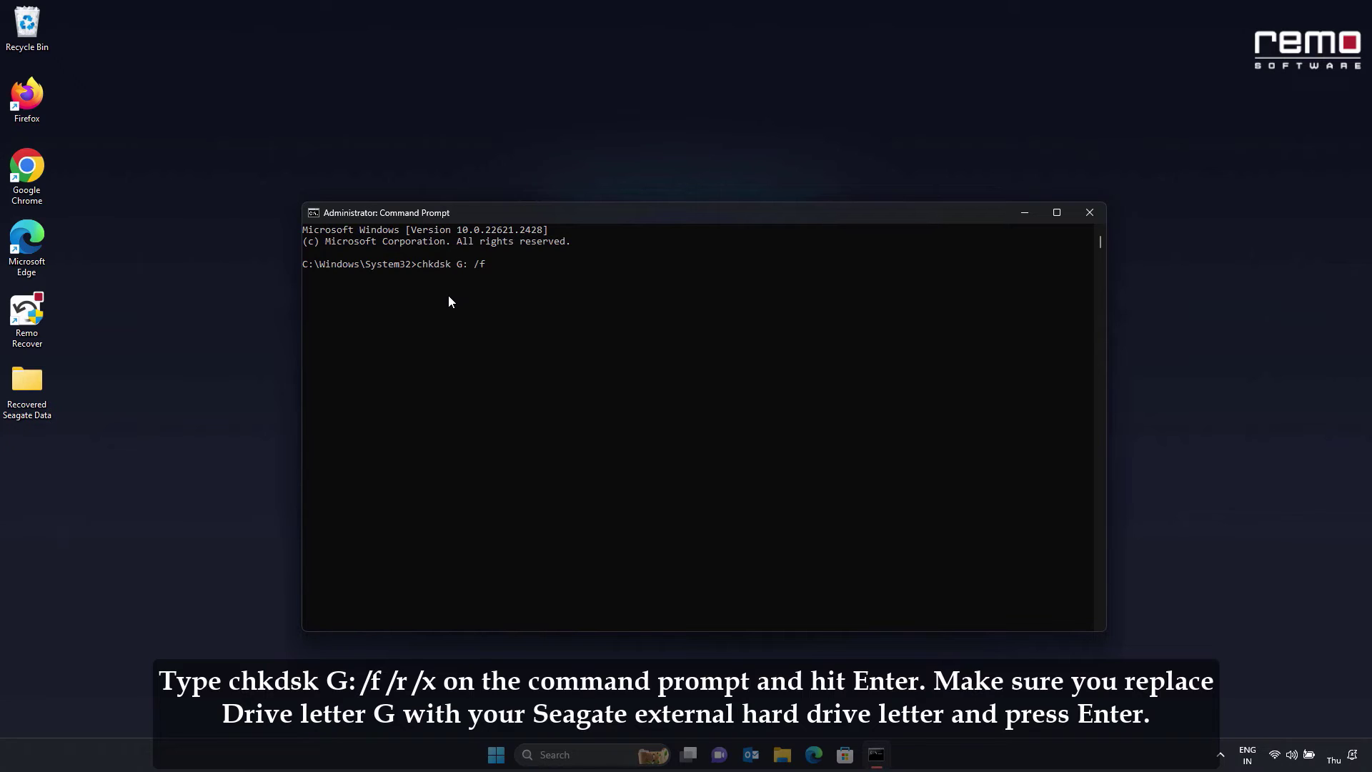
Step: Run chkdsk G: /f /r /x and let the disk check complete
{"action": "type", "text": "/r /x"}
{"action": "key", "text": "Return"}
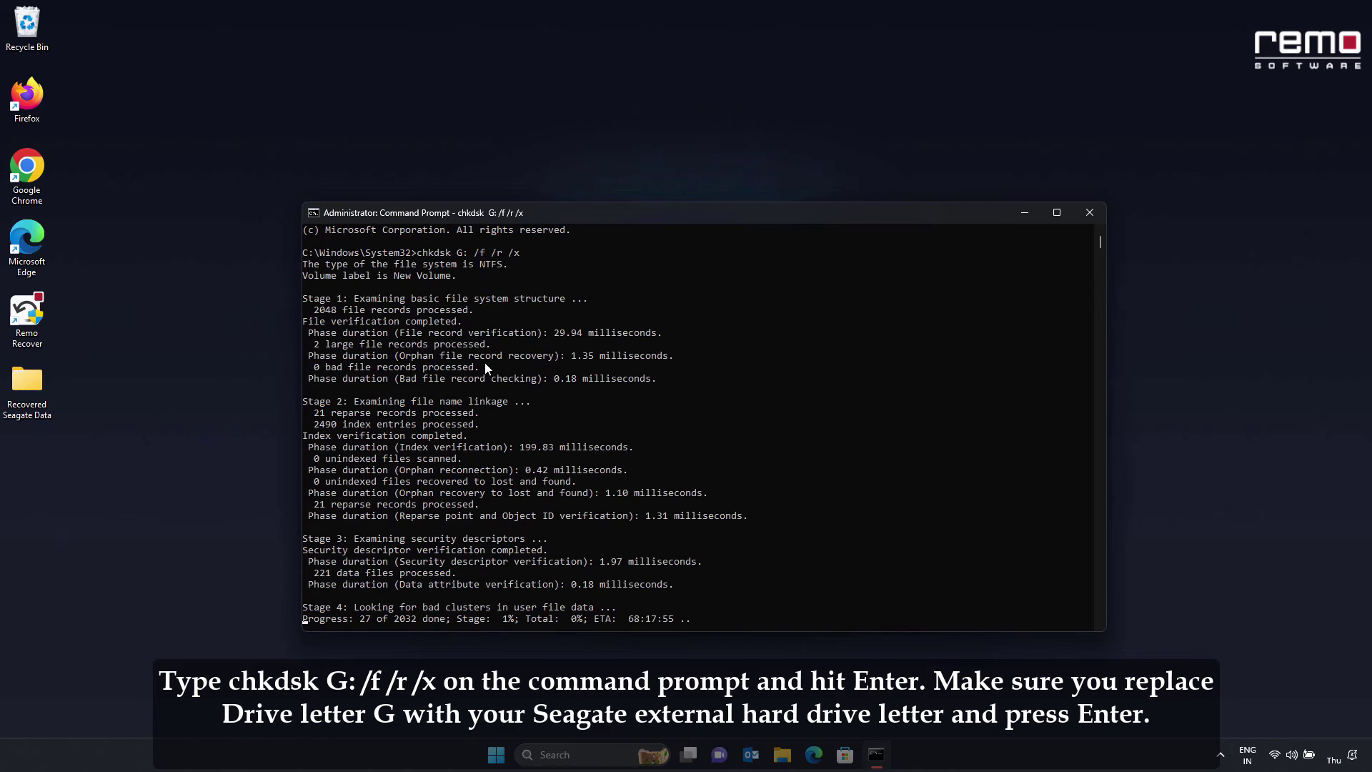
{"action": "scroll", "coordinate": [681, 469], "scroll_direction": "down", "scroll_amount": 2}
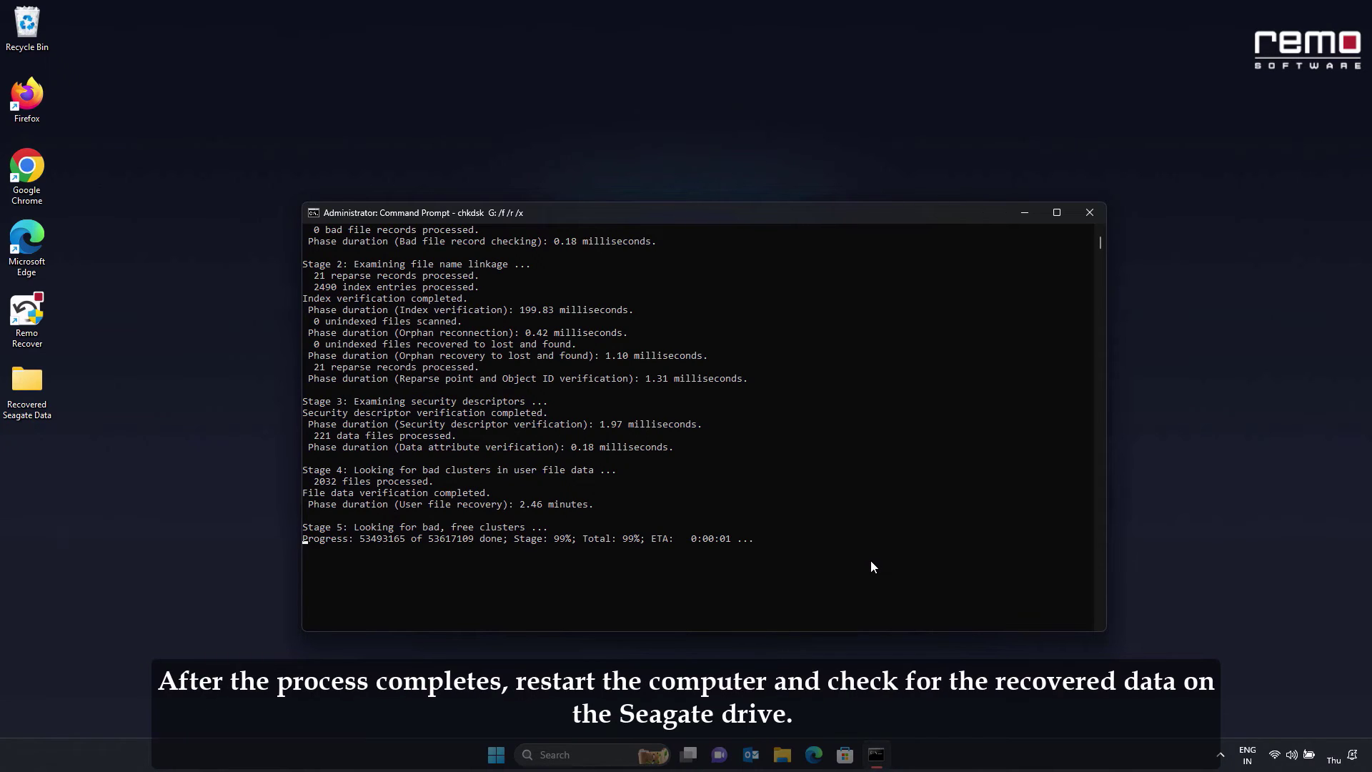
{"action": "type", "text": "c"}
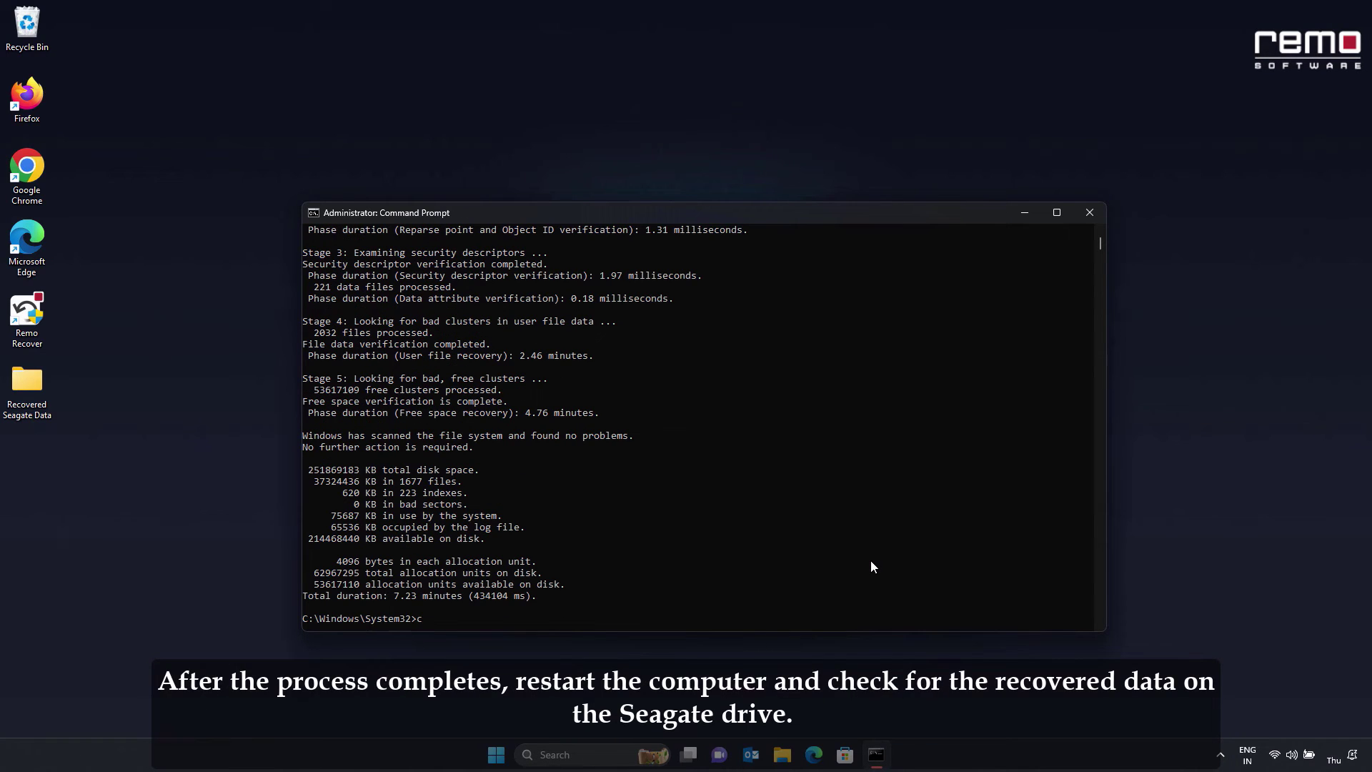
Step: Dismiss the power options menu and close the Command Prompt window
{"action": "right_click", "coordinate": [496, 754]}
{"action": "mouse_move", "coordinate": [513, 693]}
{"action": "left_click", "coordinate": [593, 691]}
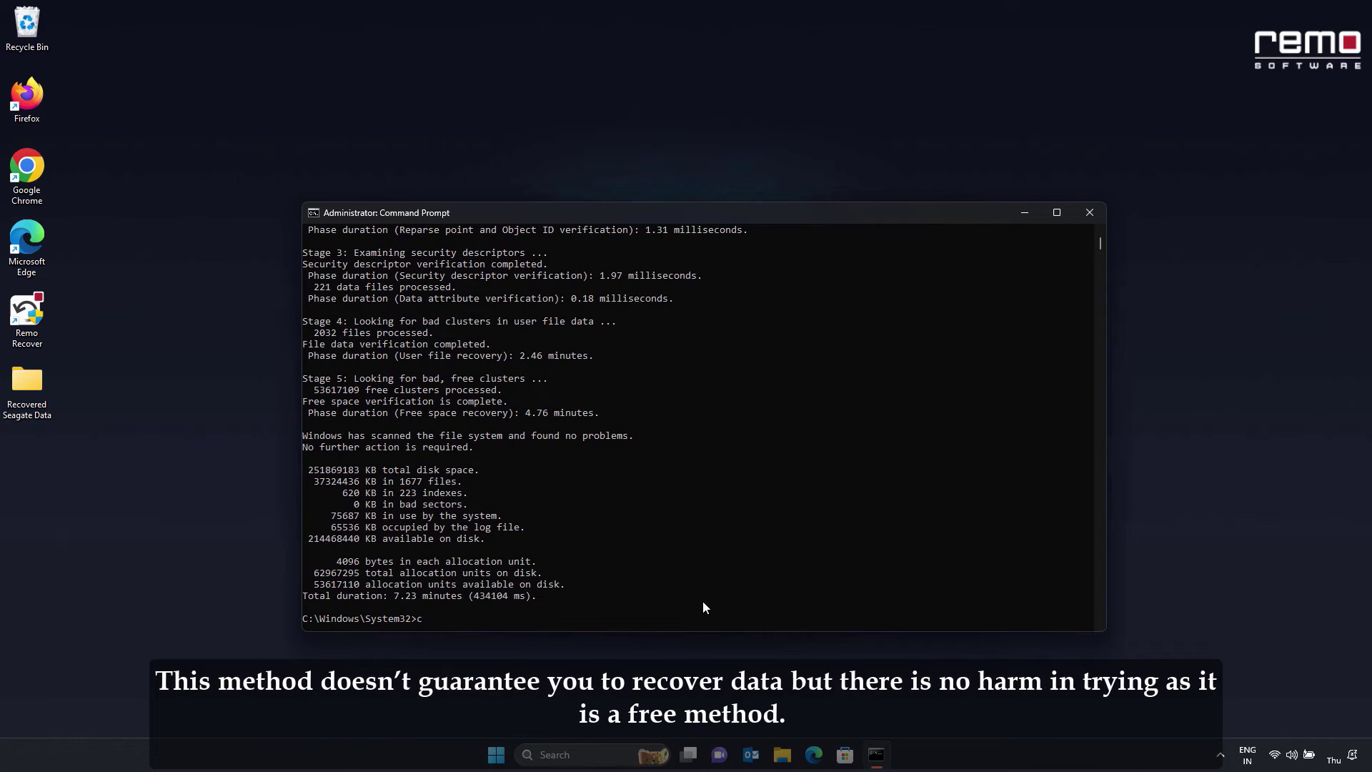
{"action": "left_click", "coordinate": [1090, 216]}
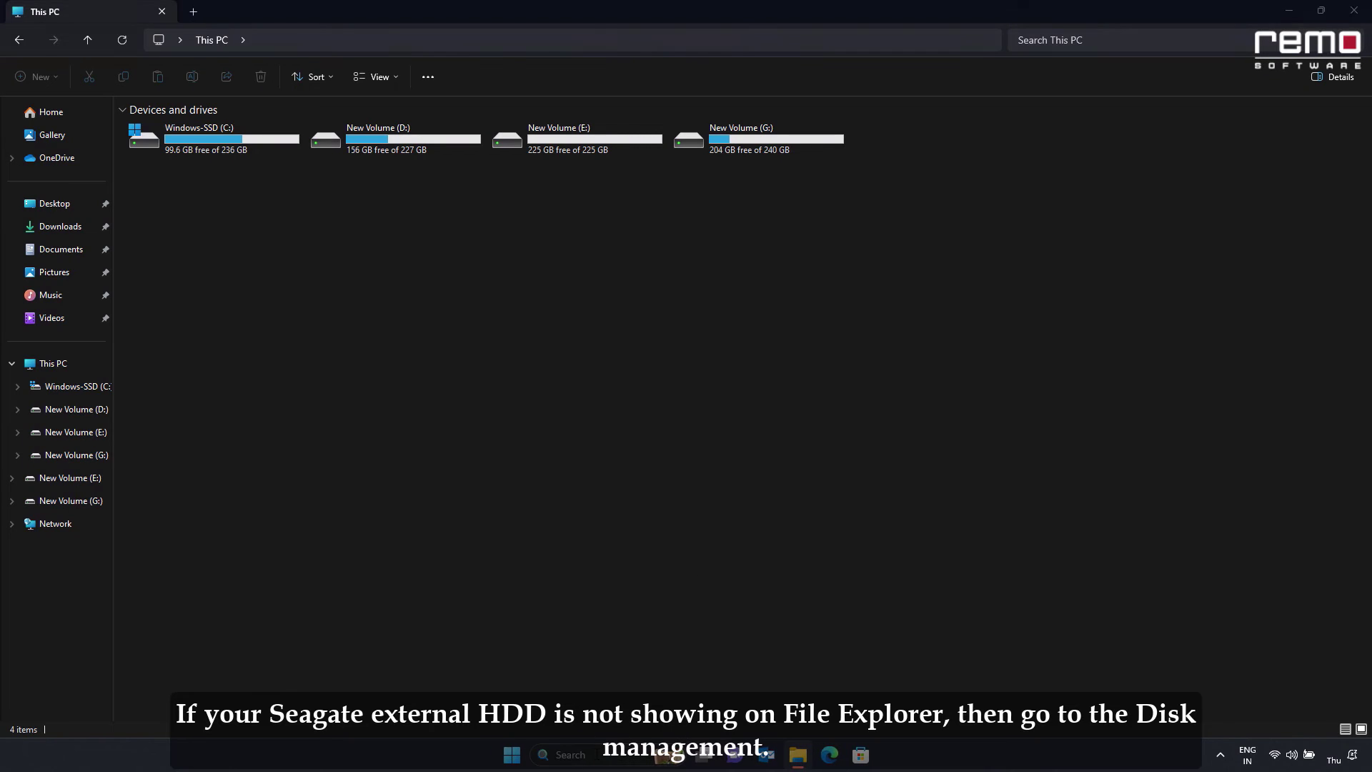
Step: Search Windows for 'disk management'
{"action": "left_click", "coordinate": [597, 756]}
{"action": "type", "text": "disk management"}
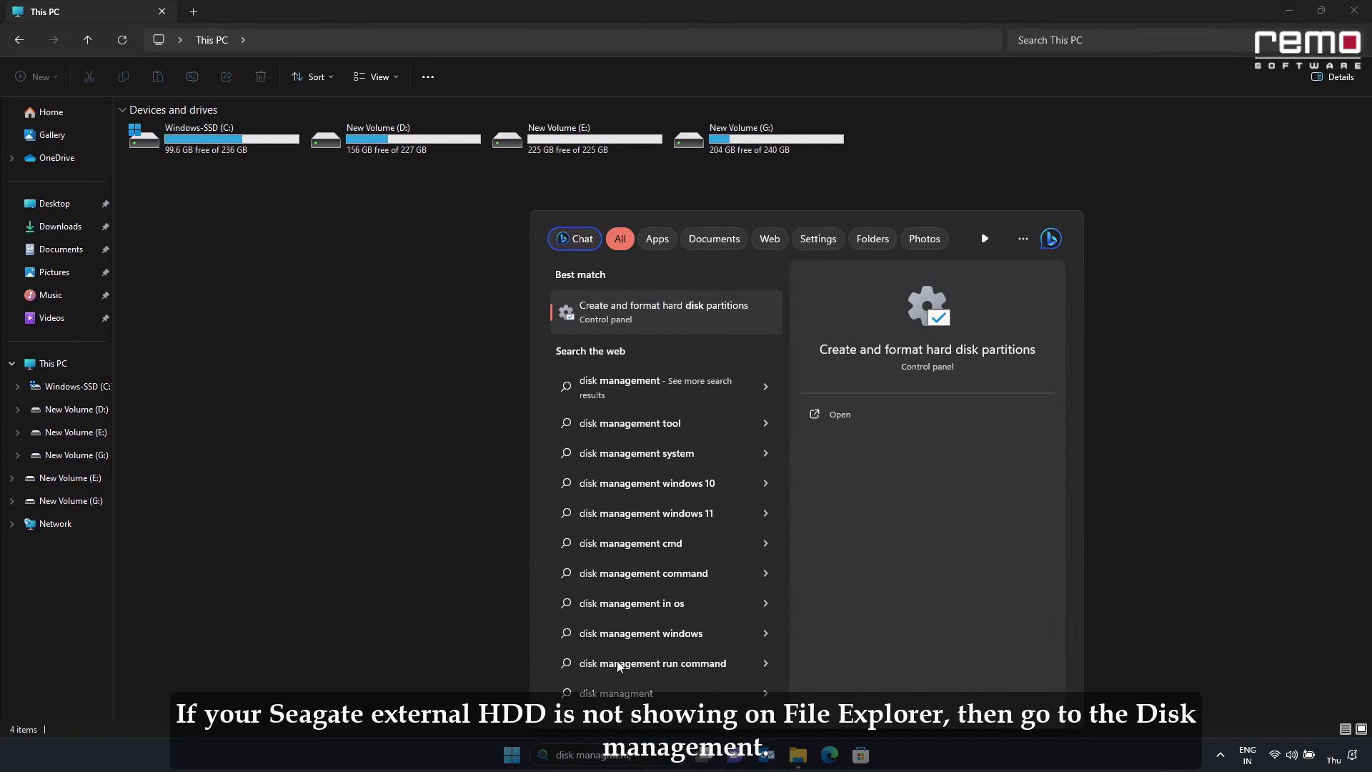
Step: In Disk Management, reassign the 225 GB New Volume on Disk 1 from E: to H:
{"action": "key", "text": "Return"}
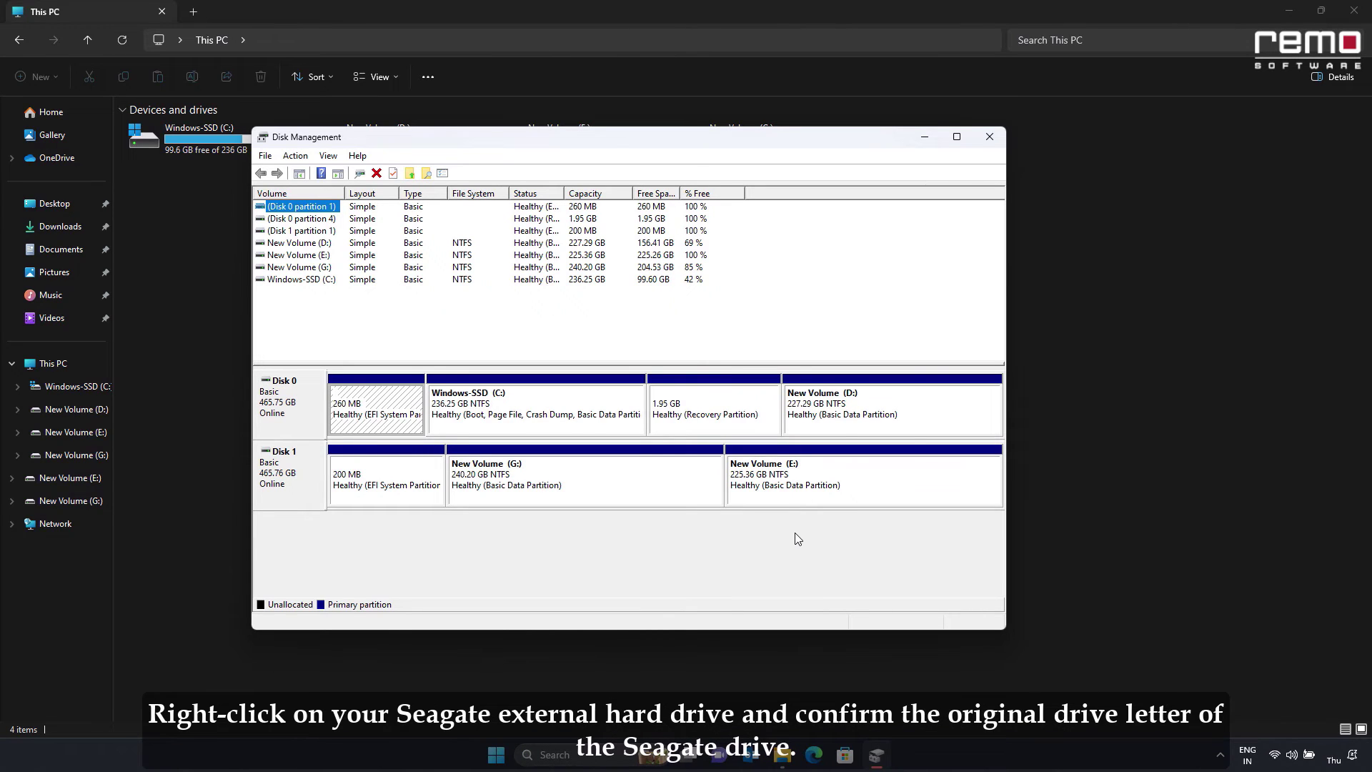
{"action": "right_click", "coordinate": [799, 488]}
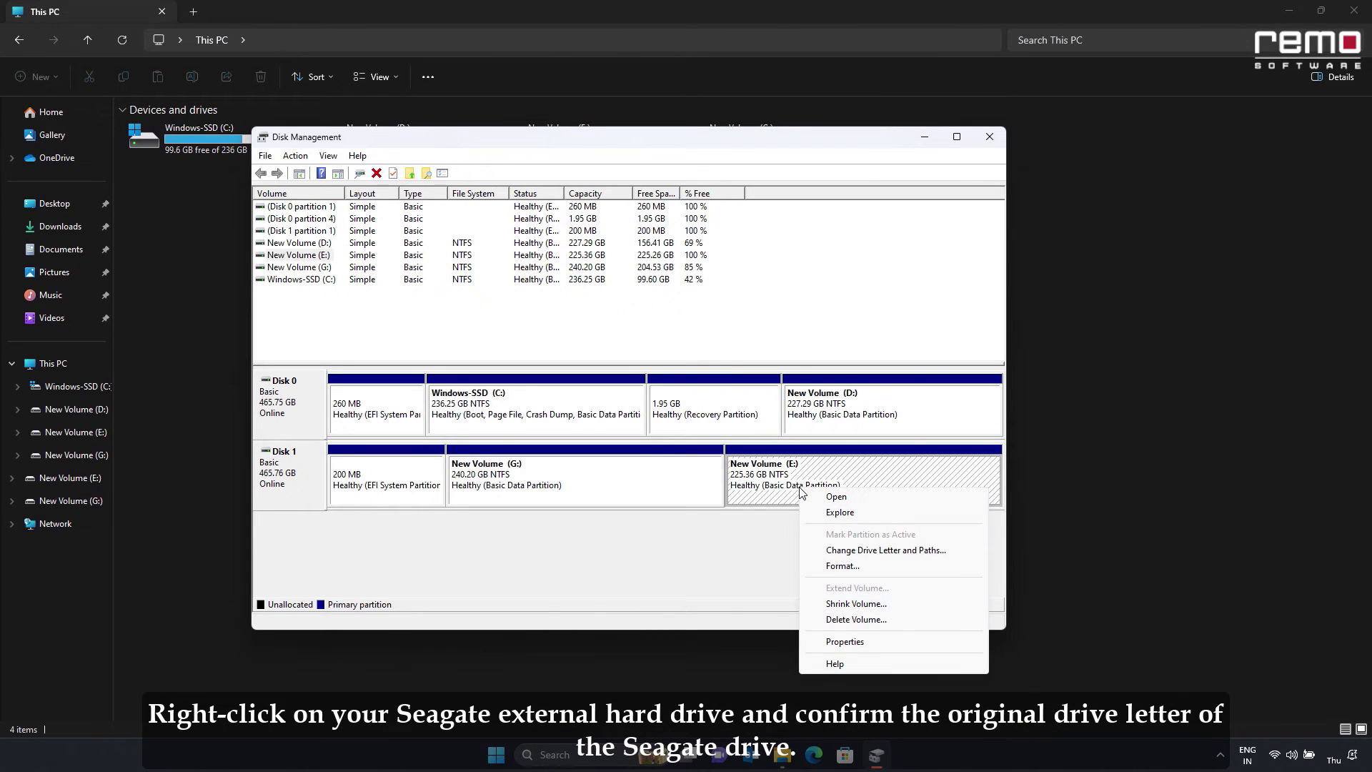
{"action": "left_click", "coordinate": [850, 550]}
{"action": "left_click", "coordinate": [580, 423]}
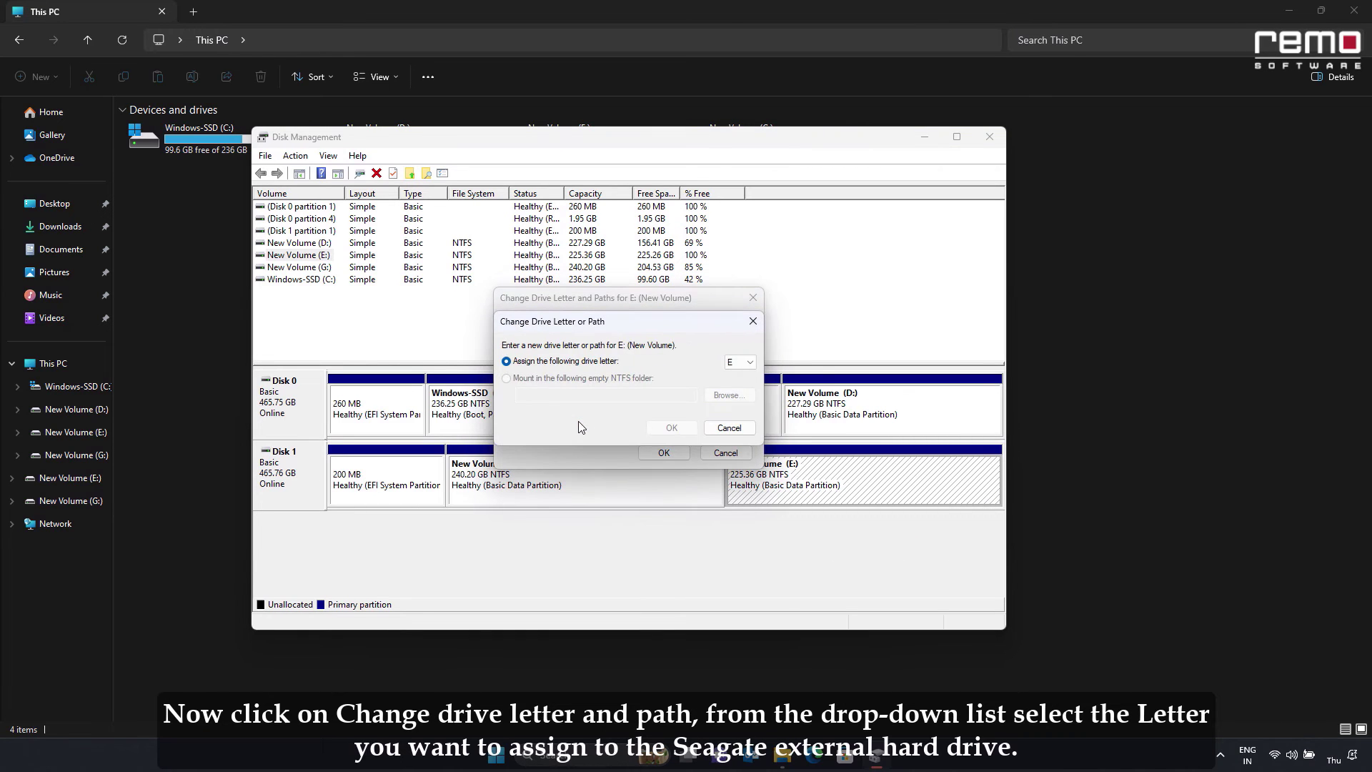
{"action": "left_click", "coordinate": [741, 362]}
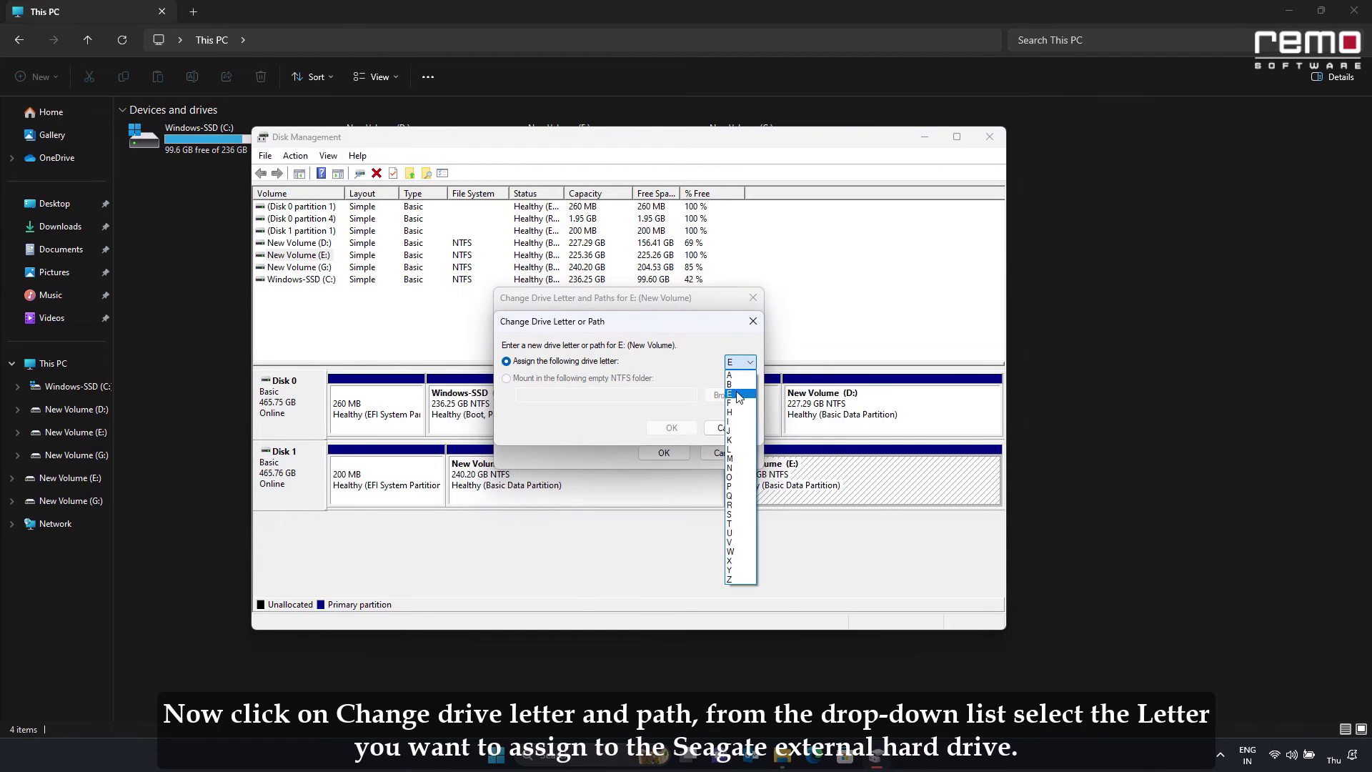
{"action": "left_click", "coordinate": [729, 384]}
{"action": "left_click", "coordinate": [672, 427]}
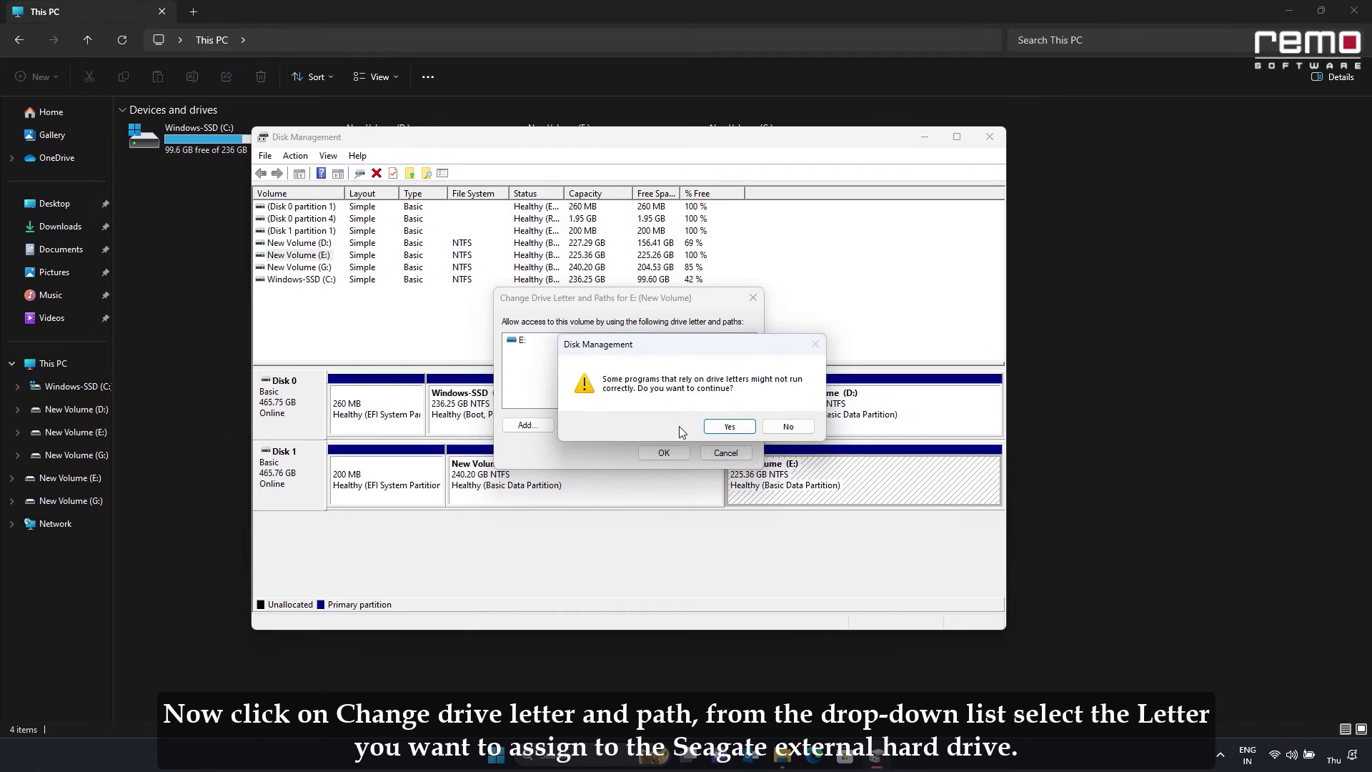
{"action": "left_click", "coordinate": [730, 426]}
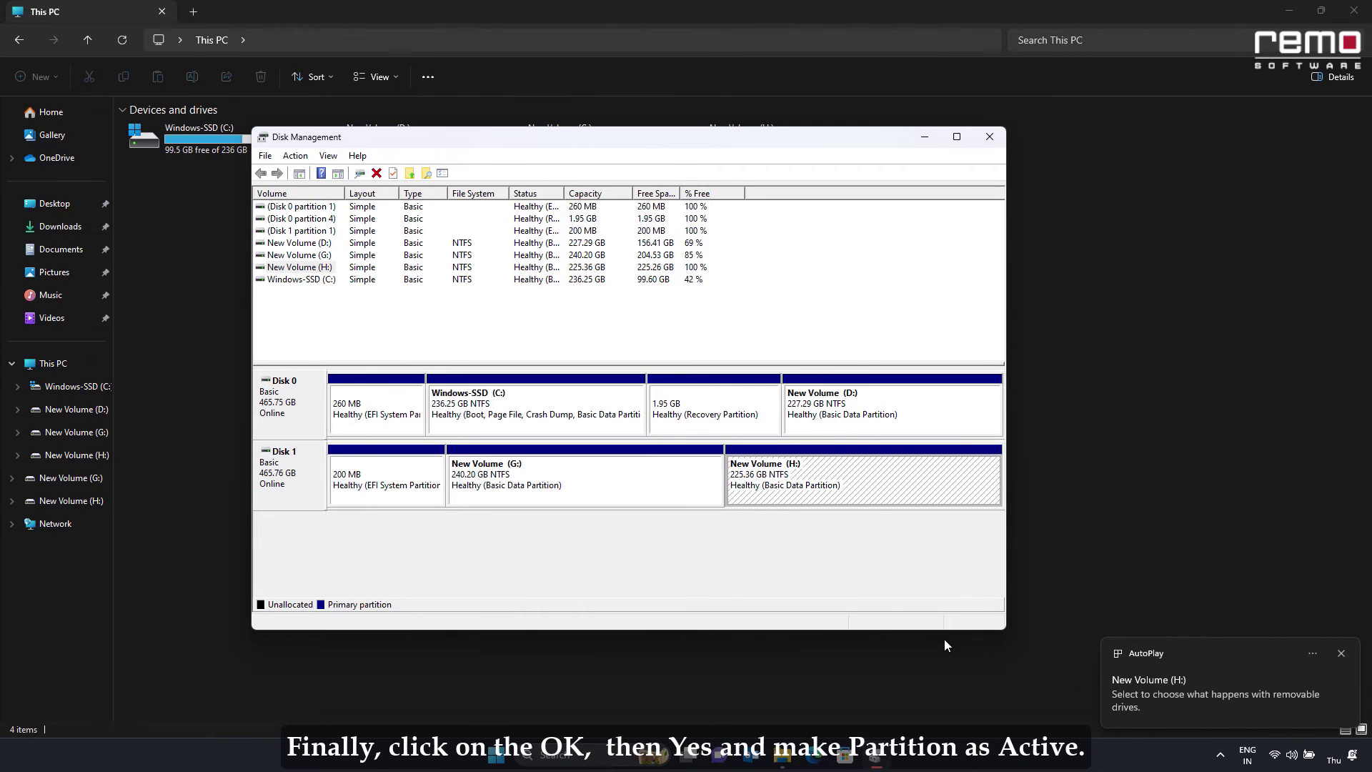
Step: Close Disk Management, check New Volume (H:) in This PC, and bring up the Shut down options
{"action": "left_click", "coordinate": [989, 137]}
{"action": "left_click", "coordinate": [773, 138]}
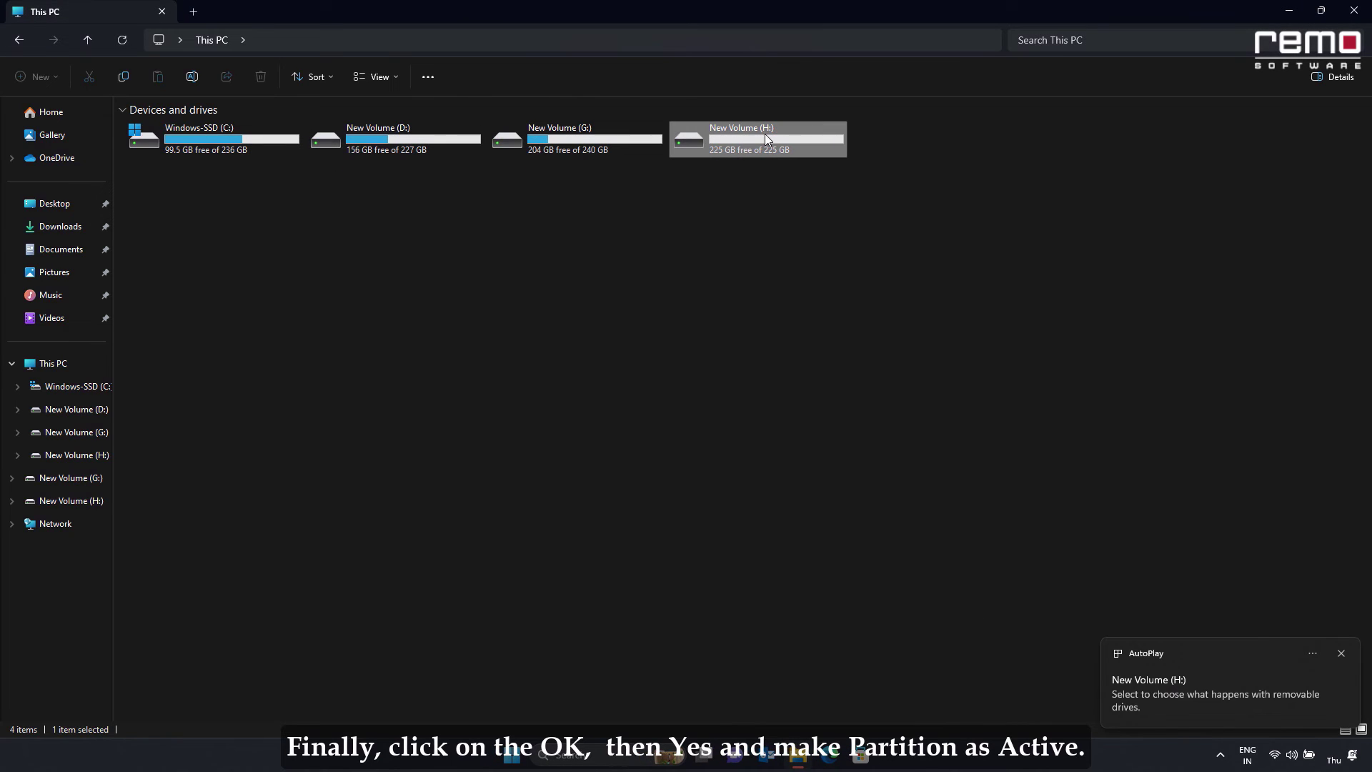
{"action": "left_click", "coordinate": [736, 389]}
{"action": "right_click", "coordinate": [511, 755]}
{"action": "mouse_move", "coordinate": [569, 696]}
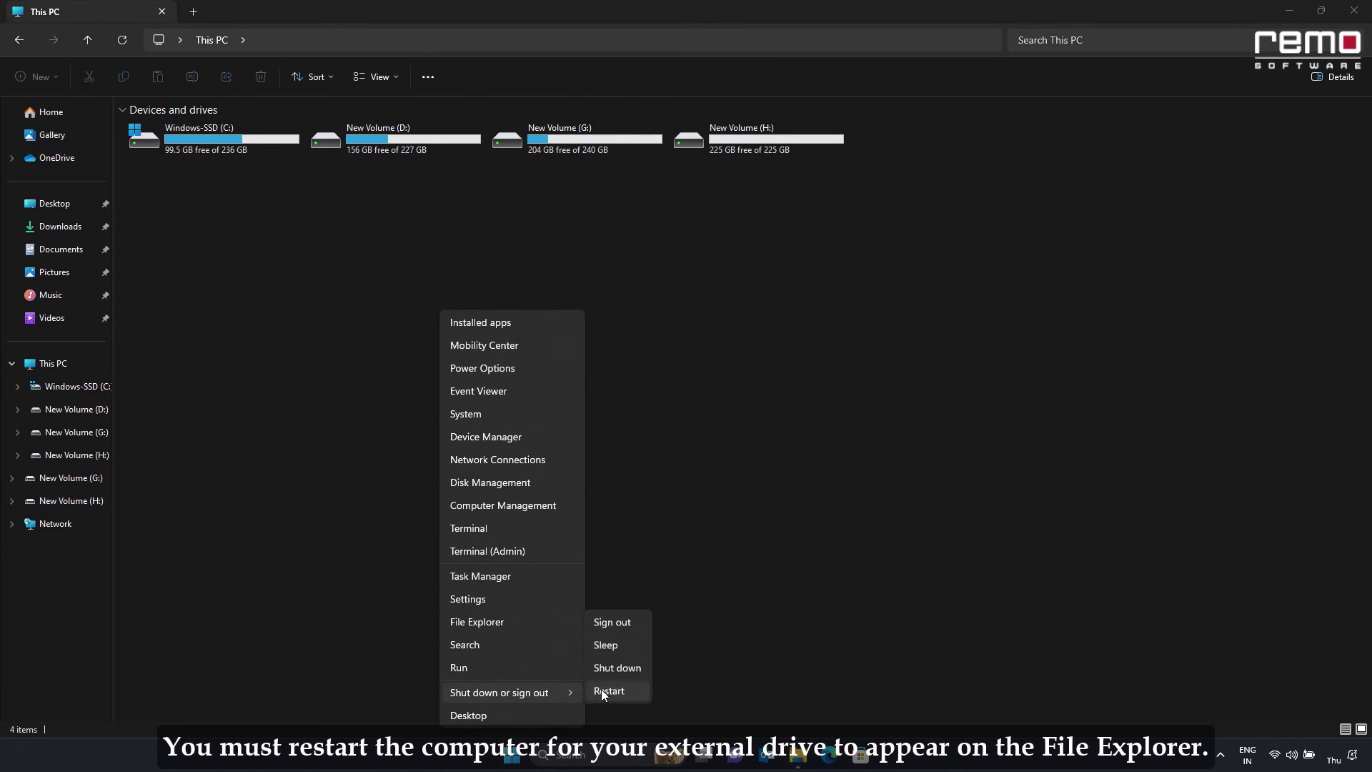
Step: Dismiss the Win+X Shut down menu without restarting, leaving This PC showing New Volume (H:)
{"action": "left_click", "coordinate": [809, 480]}
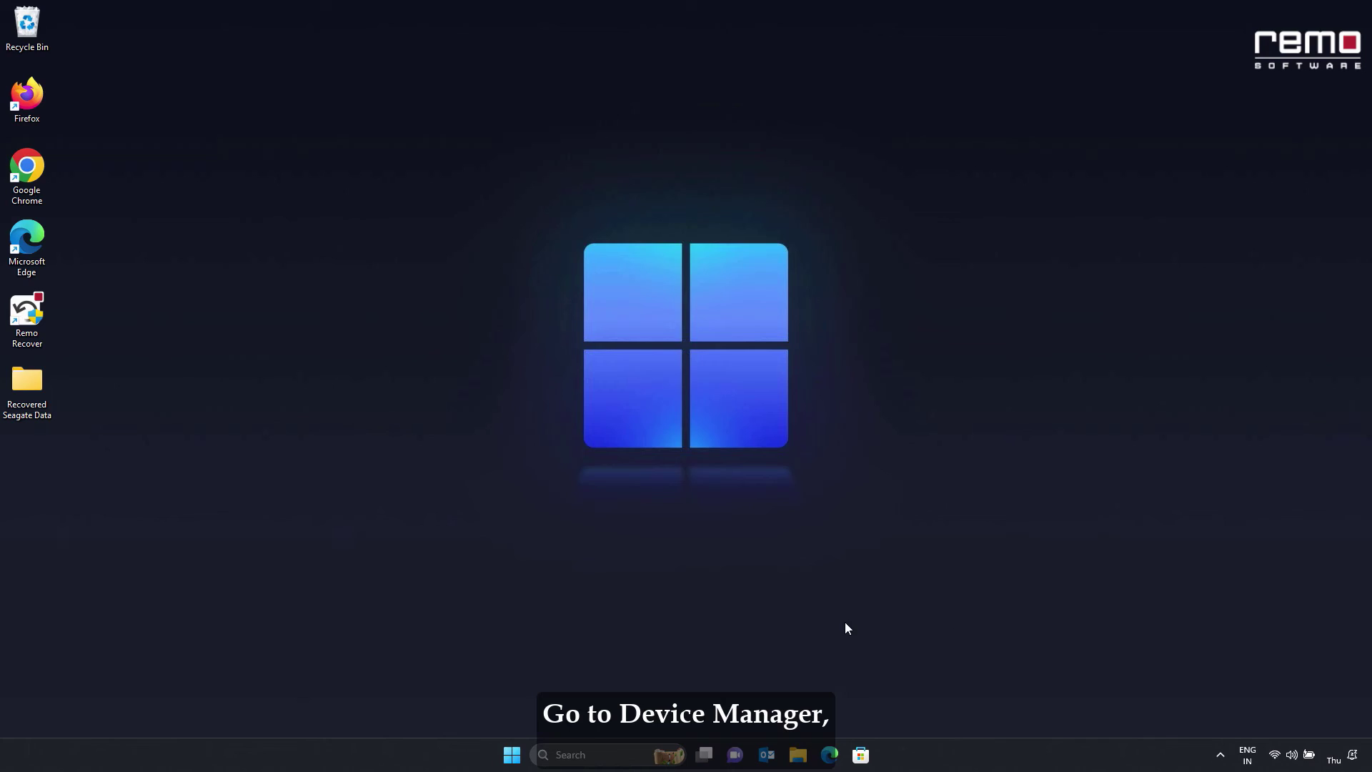
{"action": "key", "text": "super+s"}
Step: In Device Manager, stop Windows turning off the first USB Root Hub (USB 3.0) to save power
{"action": "type", "text": "device manager"}
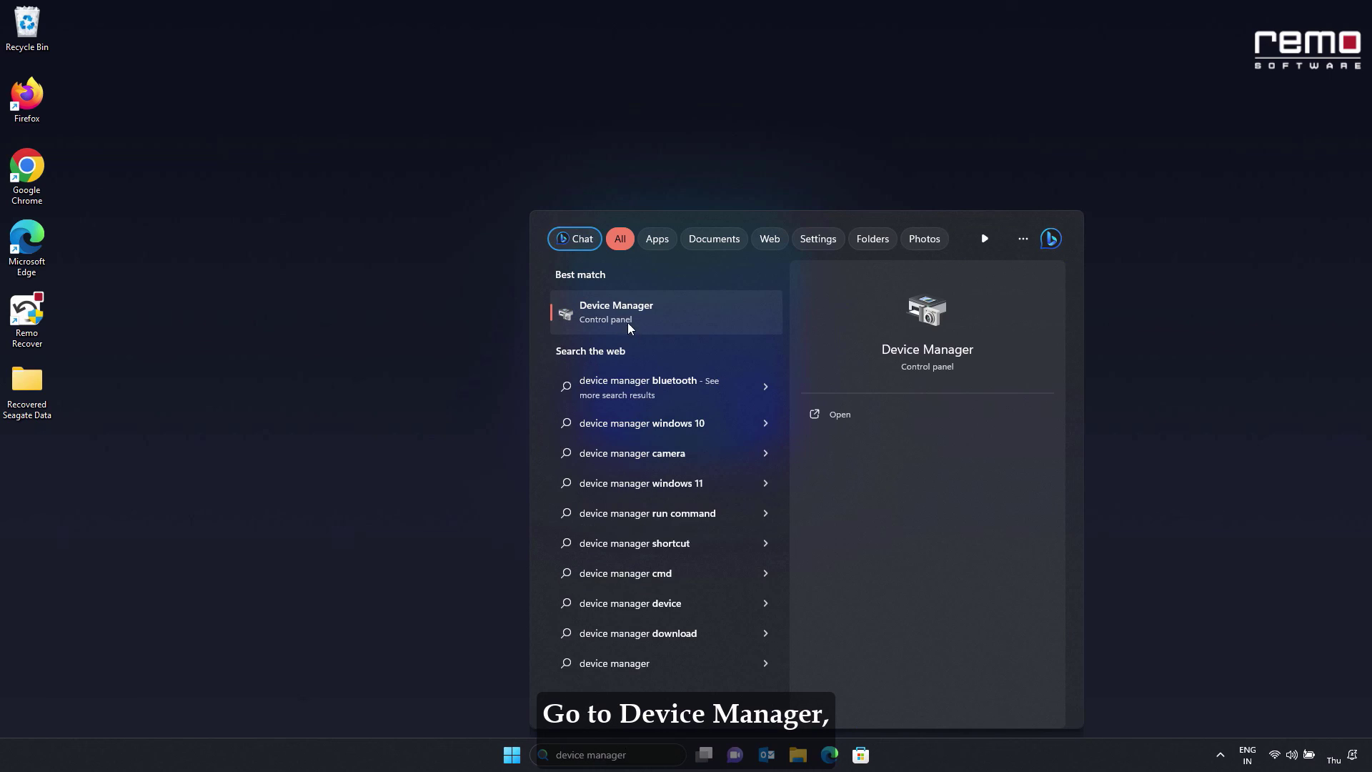
{"action": "left_click", "coordinate": [634, 331]}
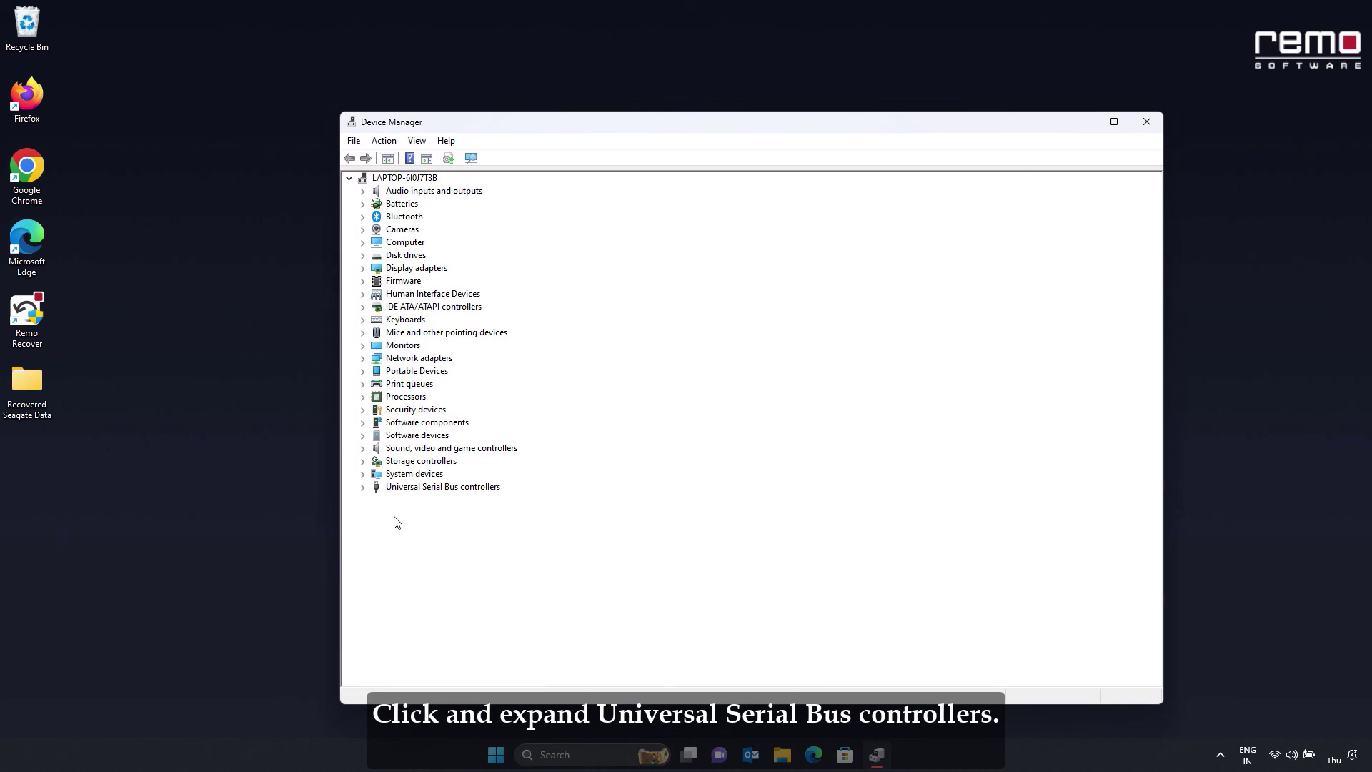
{"action": "left_click", "coordinate": [362, 487]}
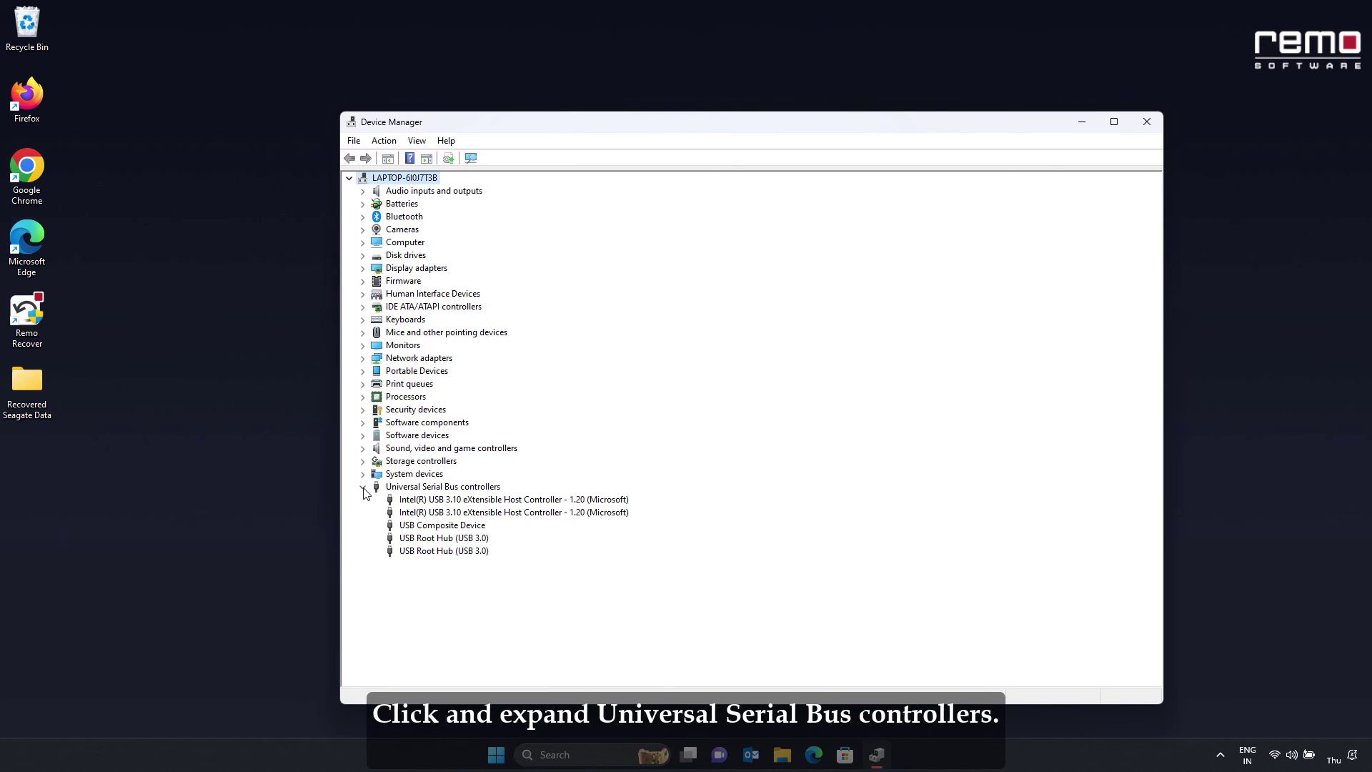
{"action": "right_click", "coordinate": [449, 545]}
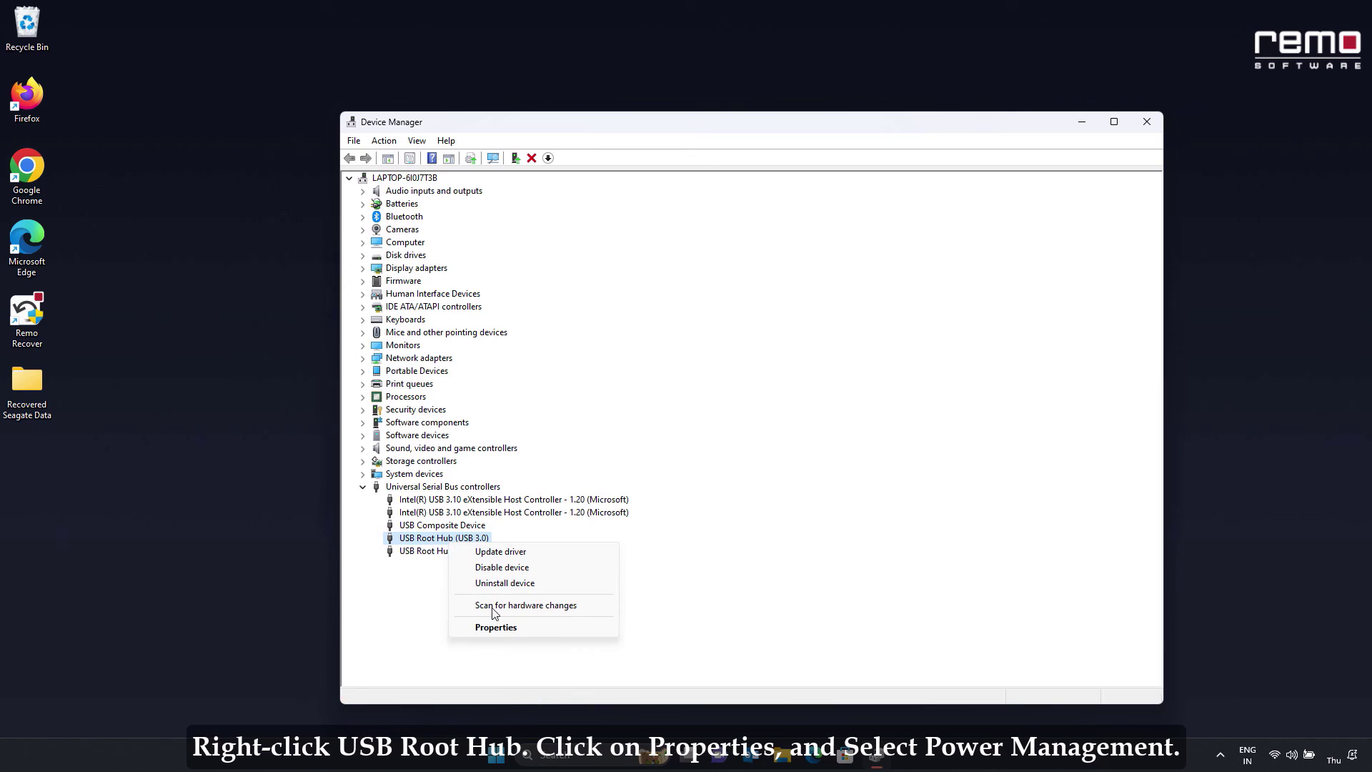
{"action": "left_click", "coordinate": [503, 628]}
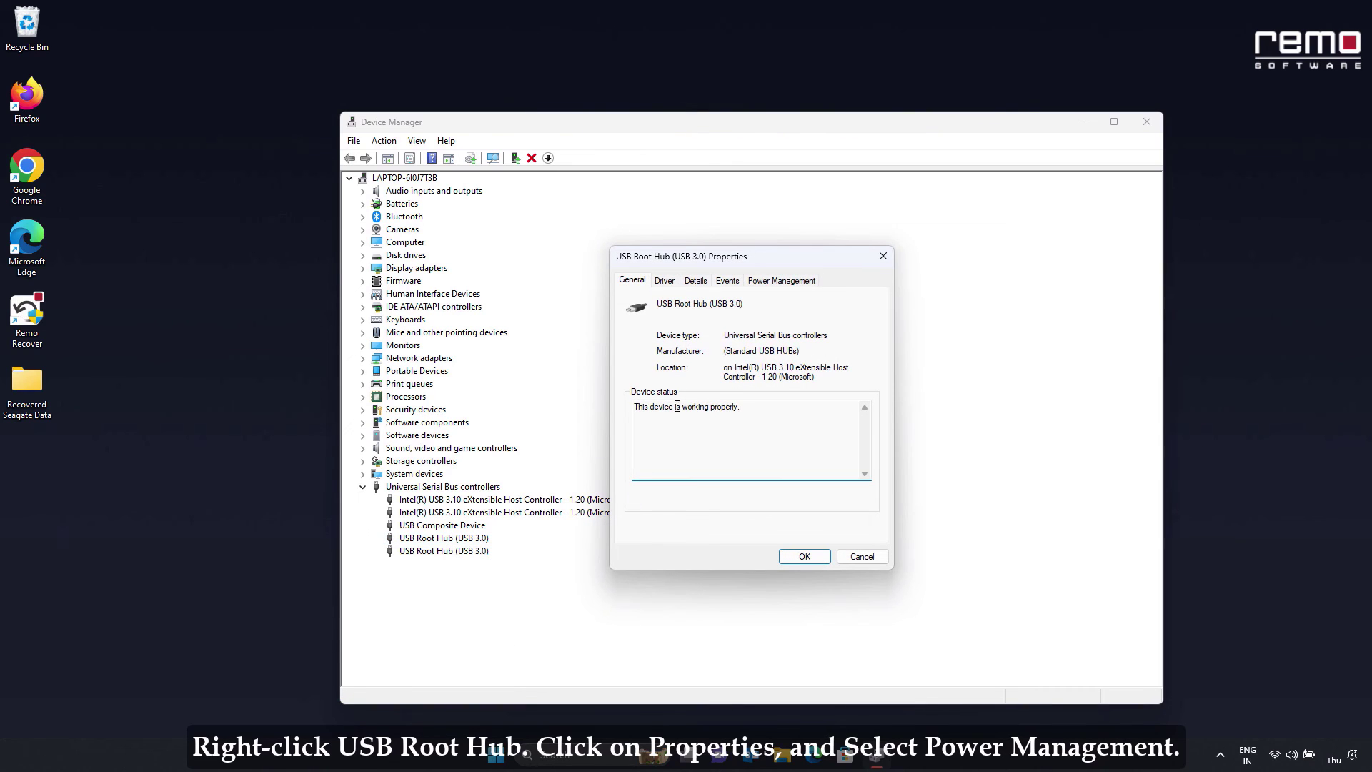
{"action": "left_click", "coordinate": [796, 281]}
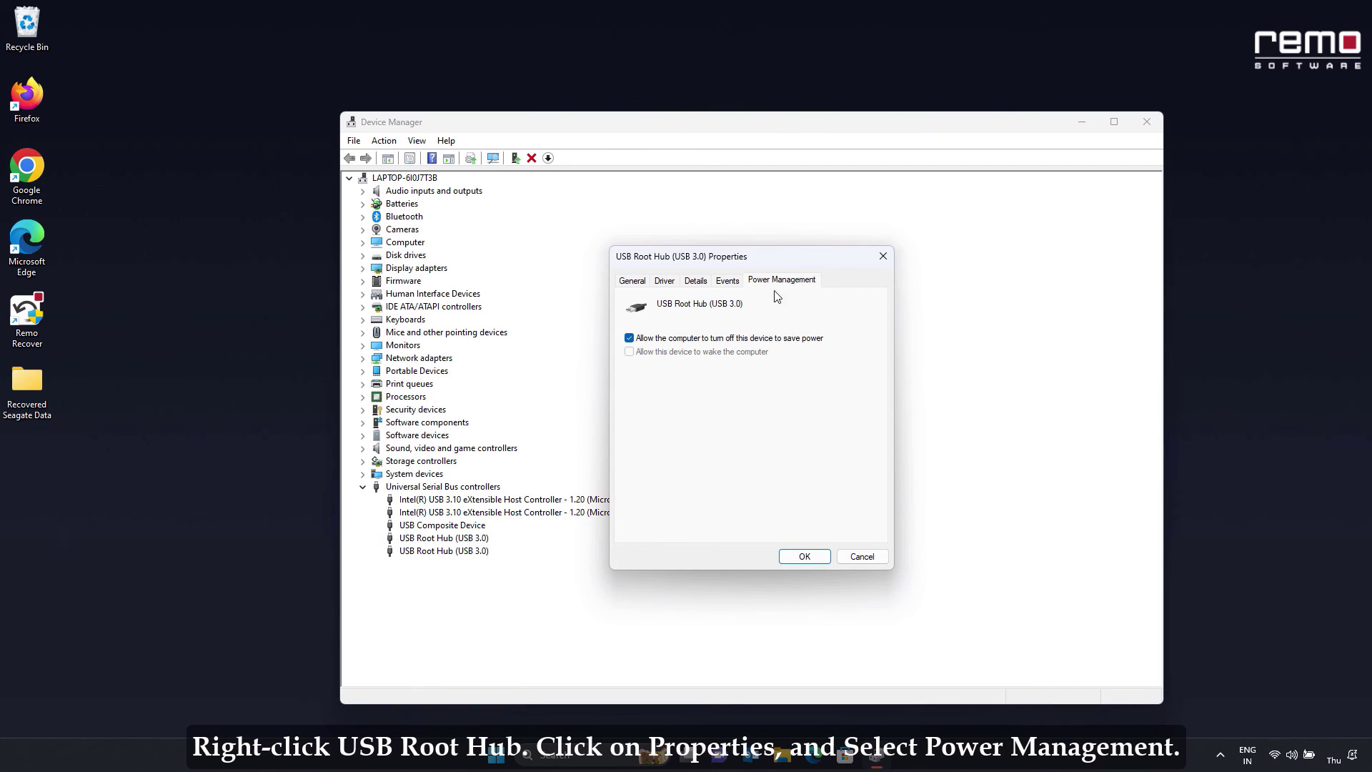
{"action": "left_click", "coordinate": [629, 338]}
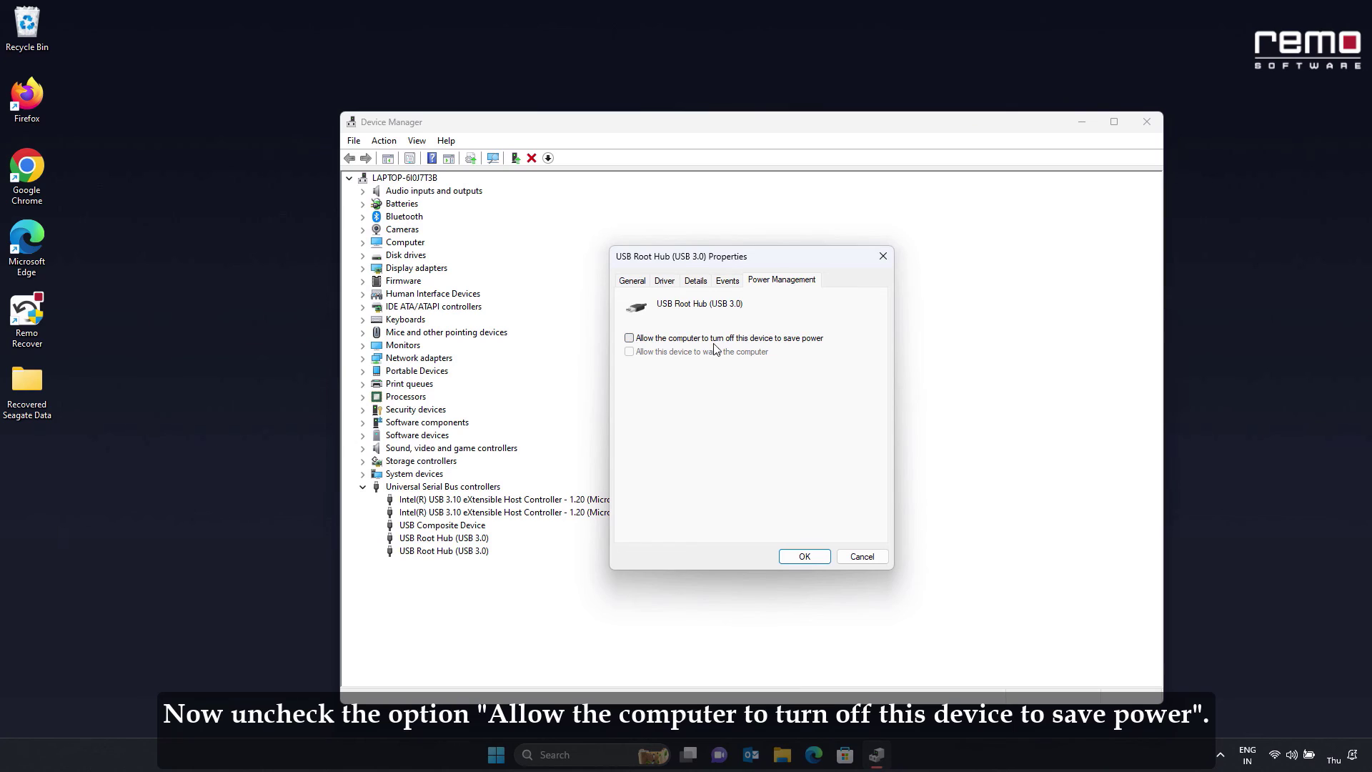
{"action": "left_click", "coordinate": [796, 557]}
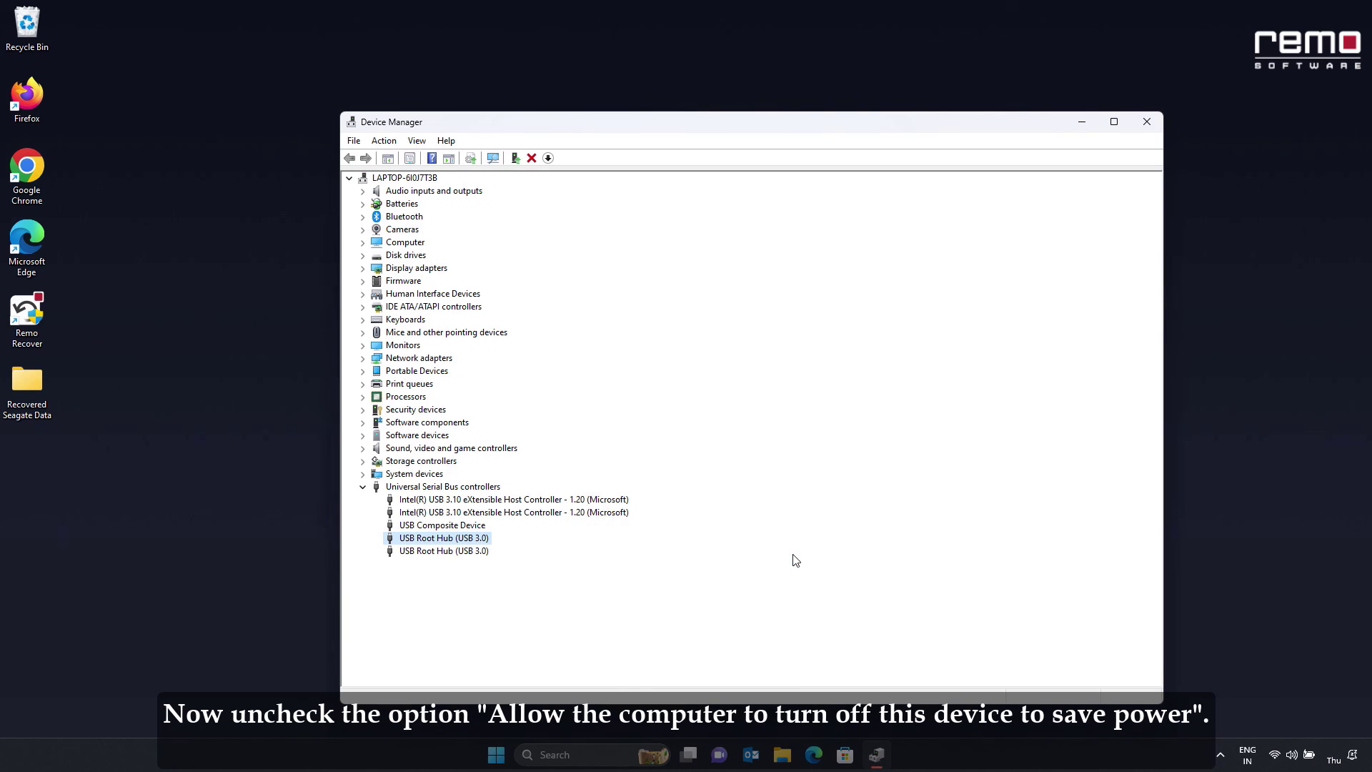
Step: Open the Power Management settings of the other USB Root Hub
{"action": "right_click", "coordinate": [476, 555]}
{"action": "left_click", "coordinate": [515, 634]}
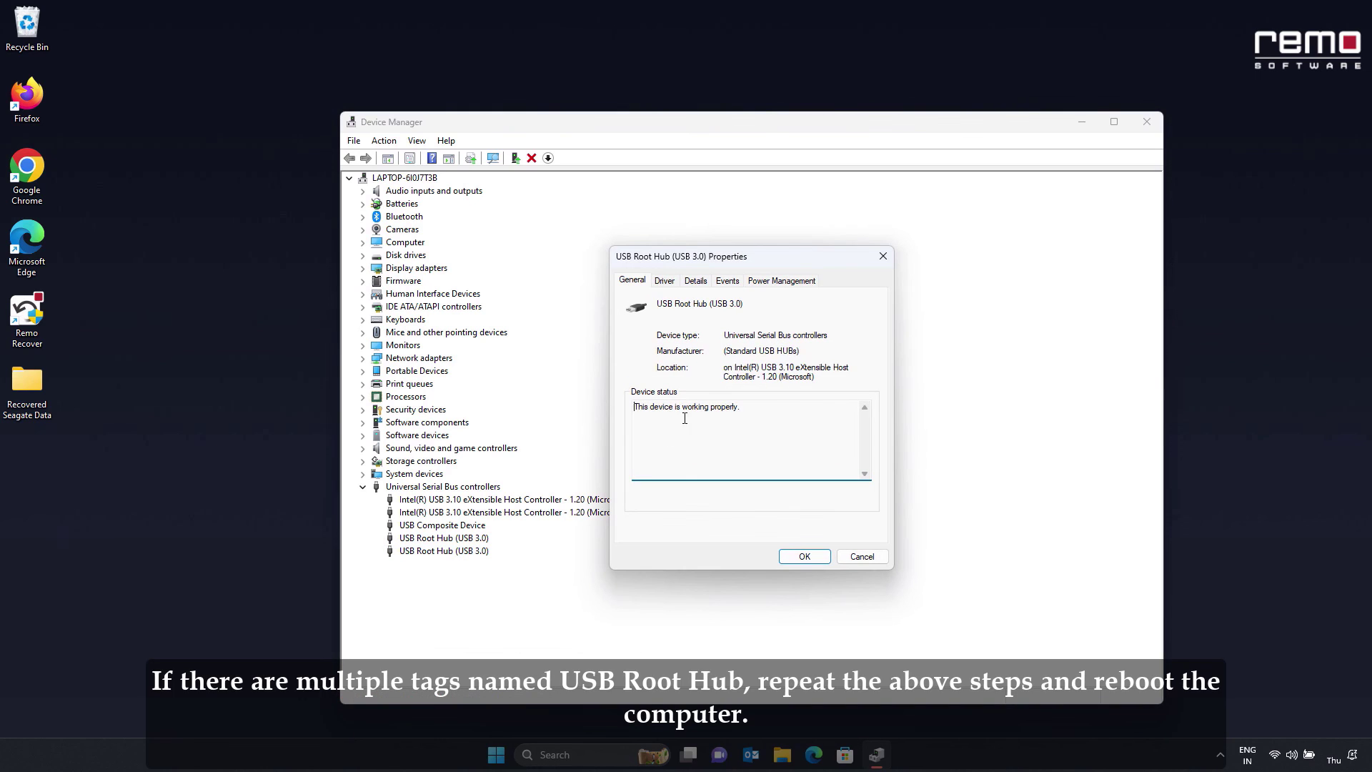
{"action": "left_click", "coordinate": [779, 280]}
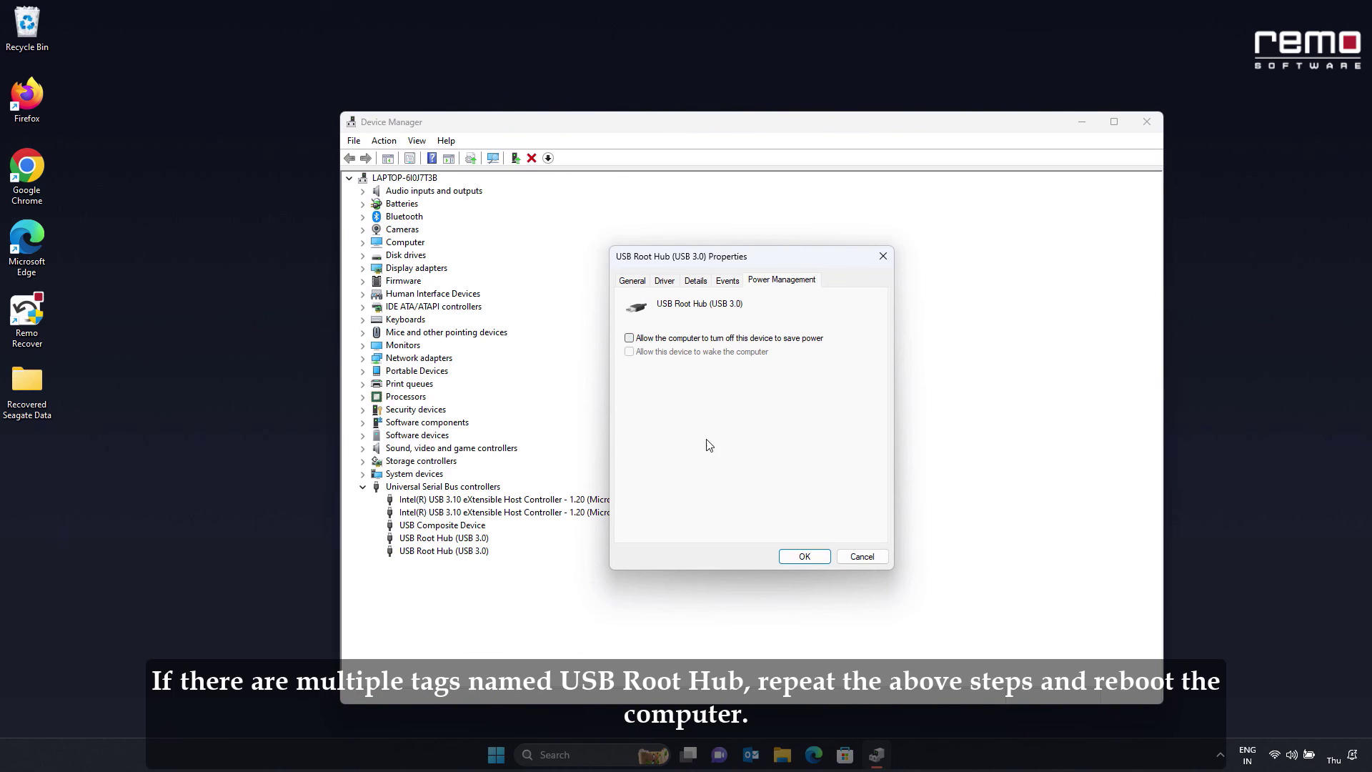